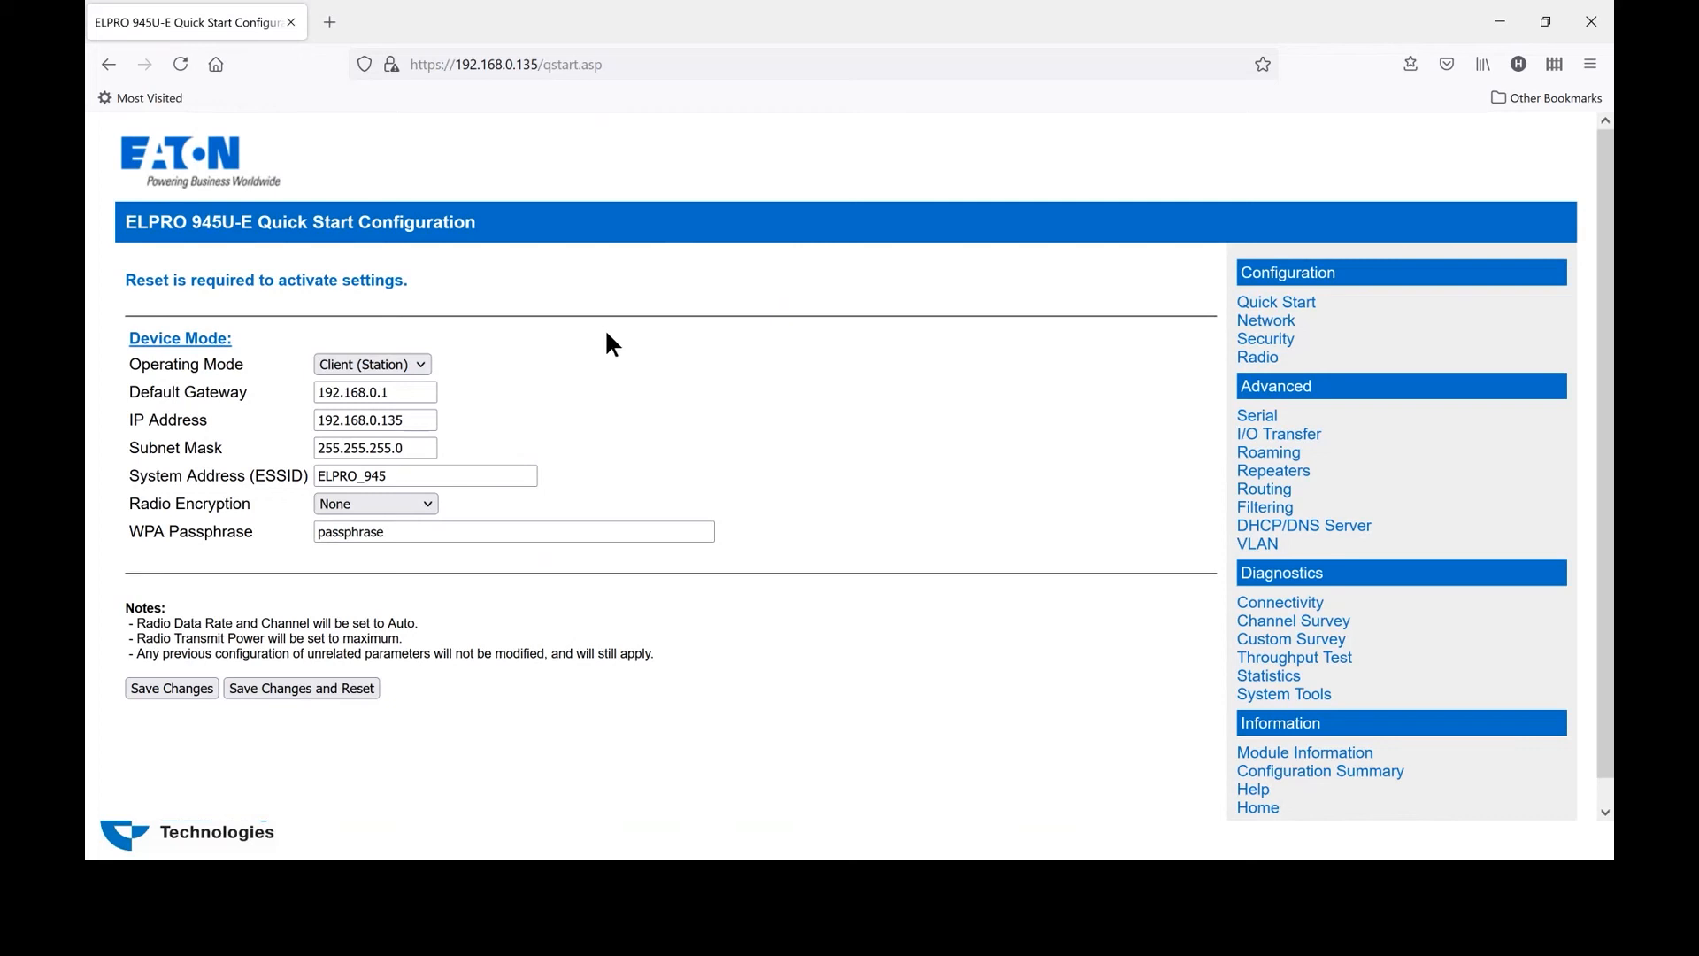
Switch the radio's operating mode from Client (Station) to Access Point
left_click(421, 367)
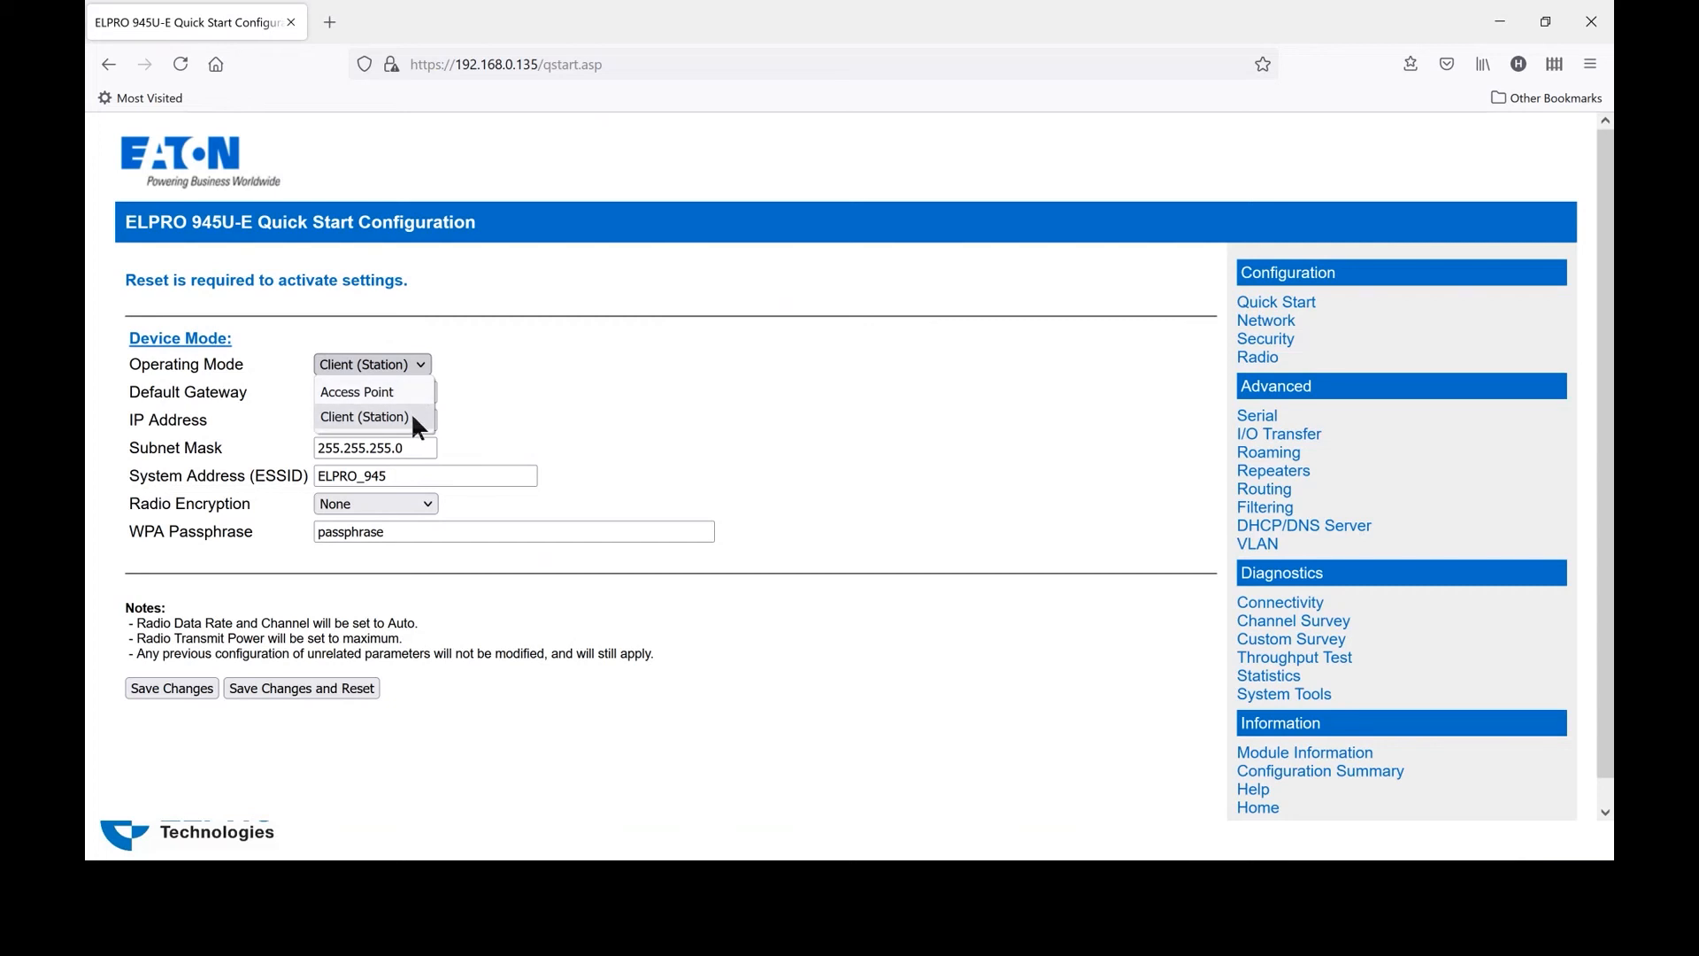
left_click(403, 389)
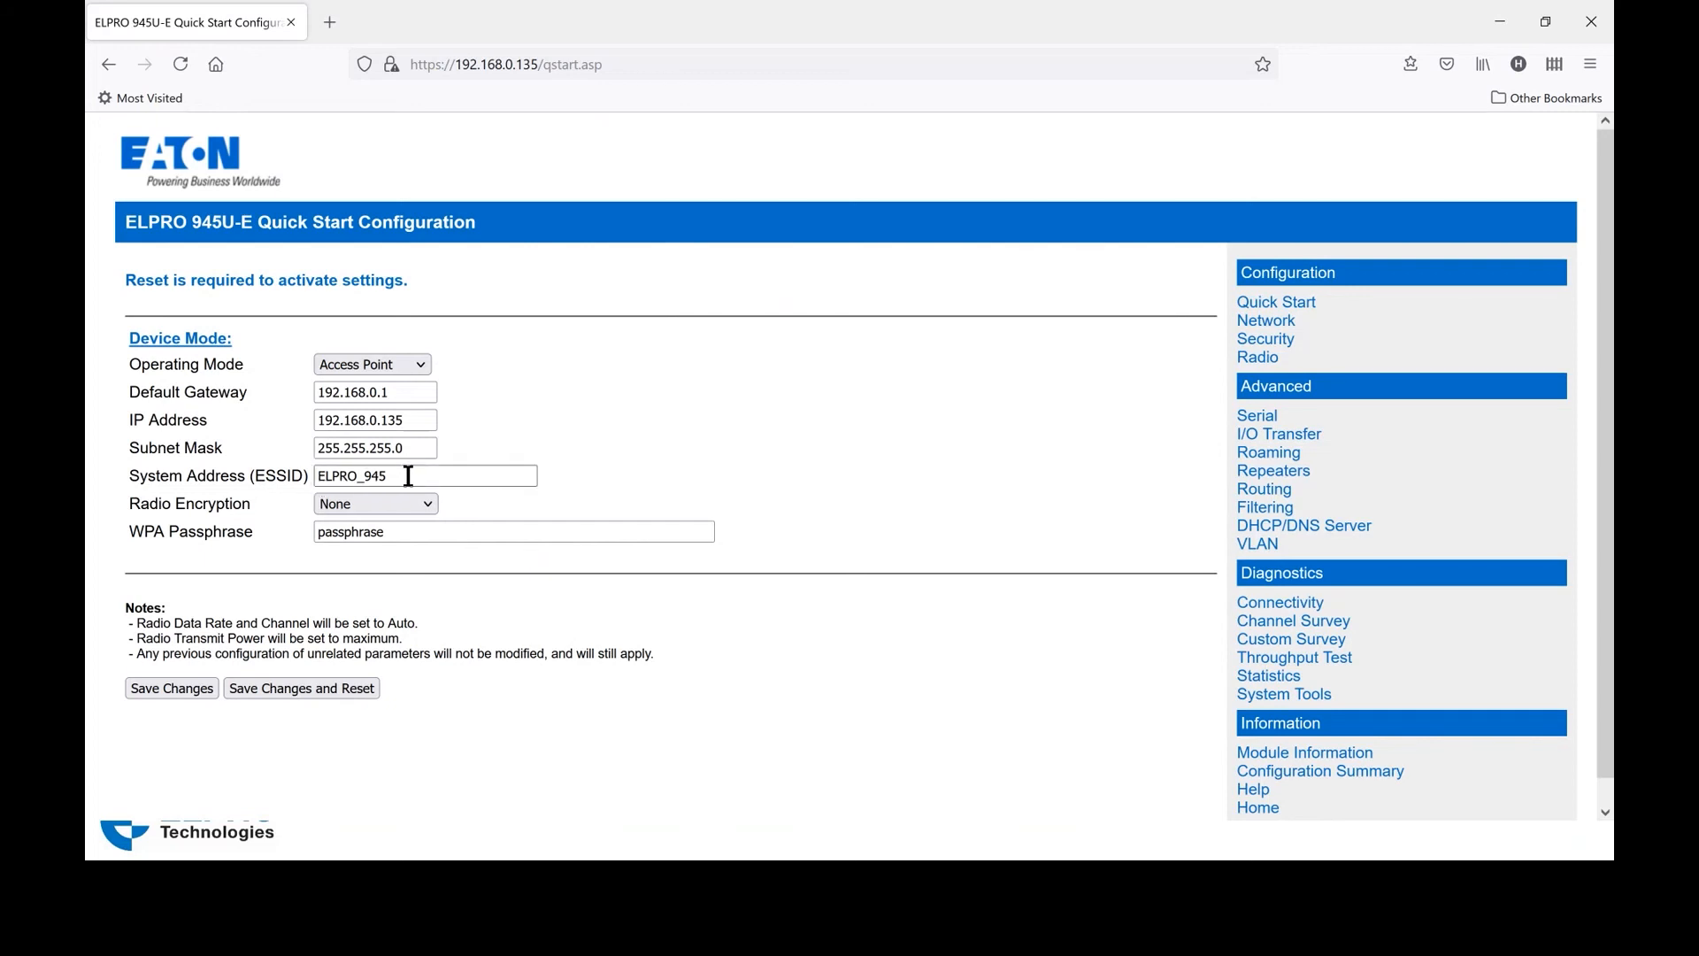
Set radio encryption to WPA2-PSK(AES) and save the Quick Start changes
left_click(429, 502)
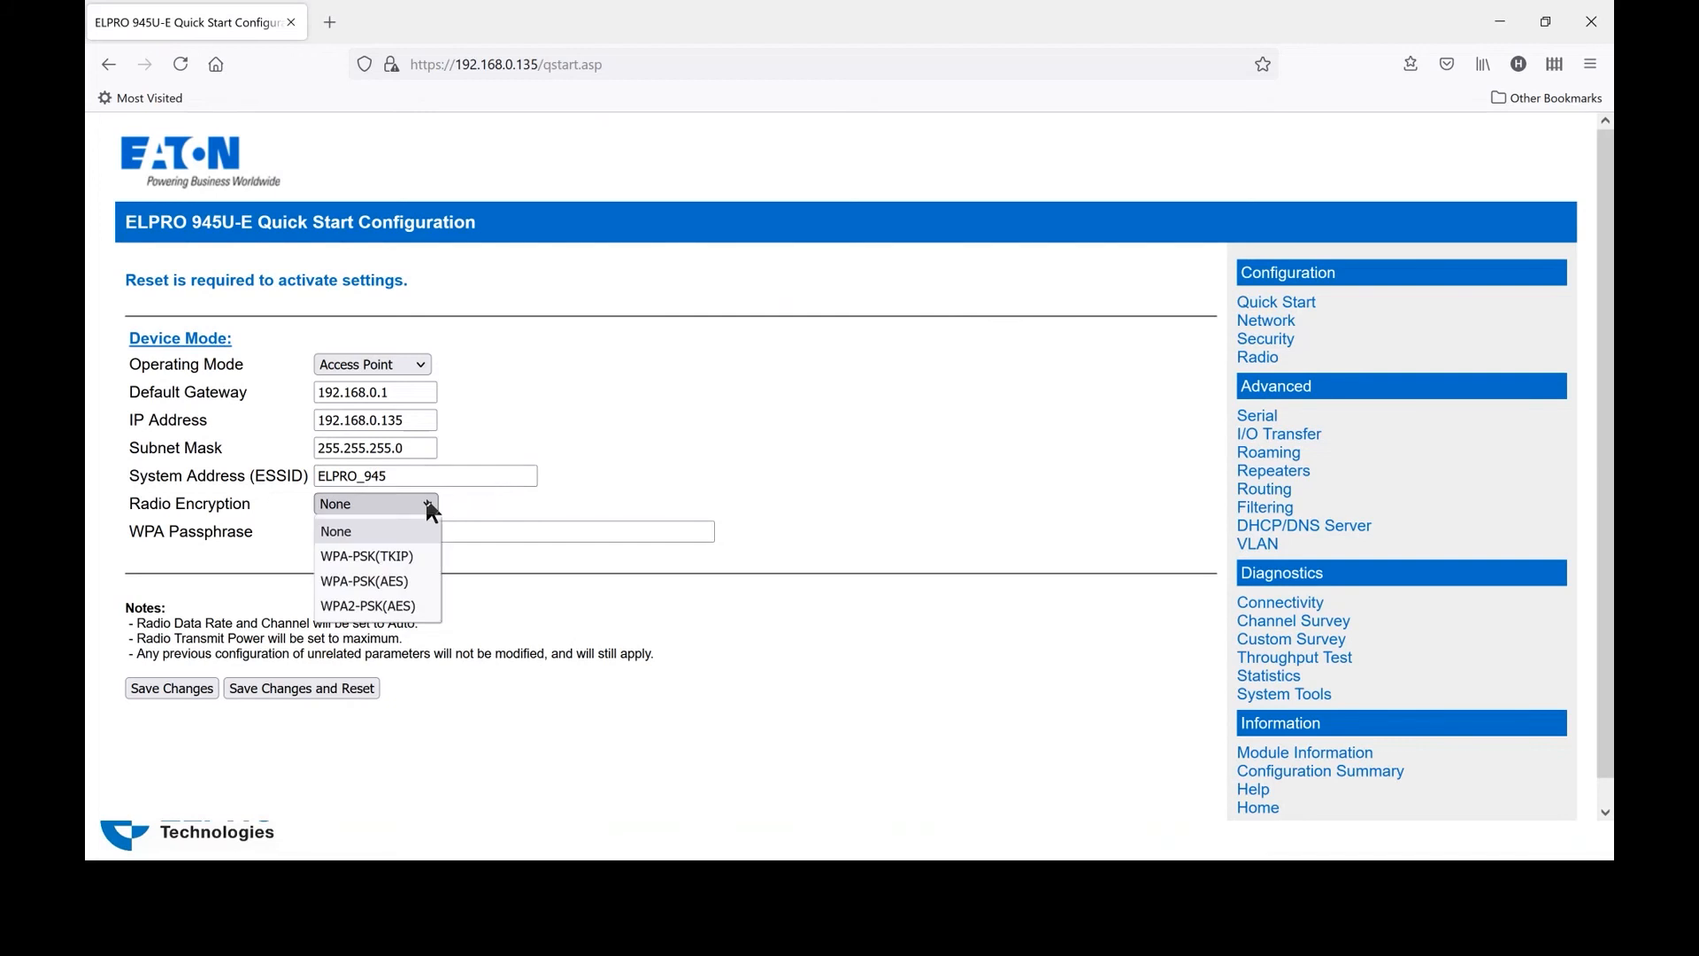
left_click(392, 607)
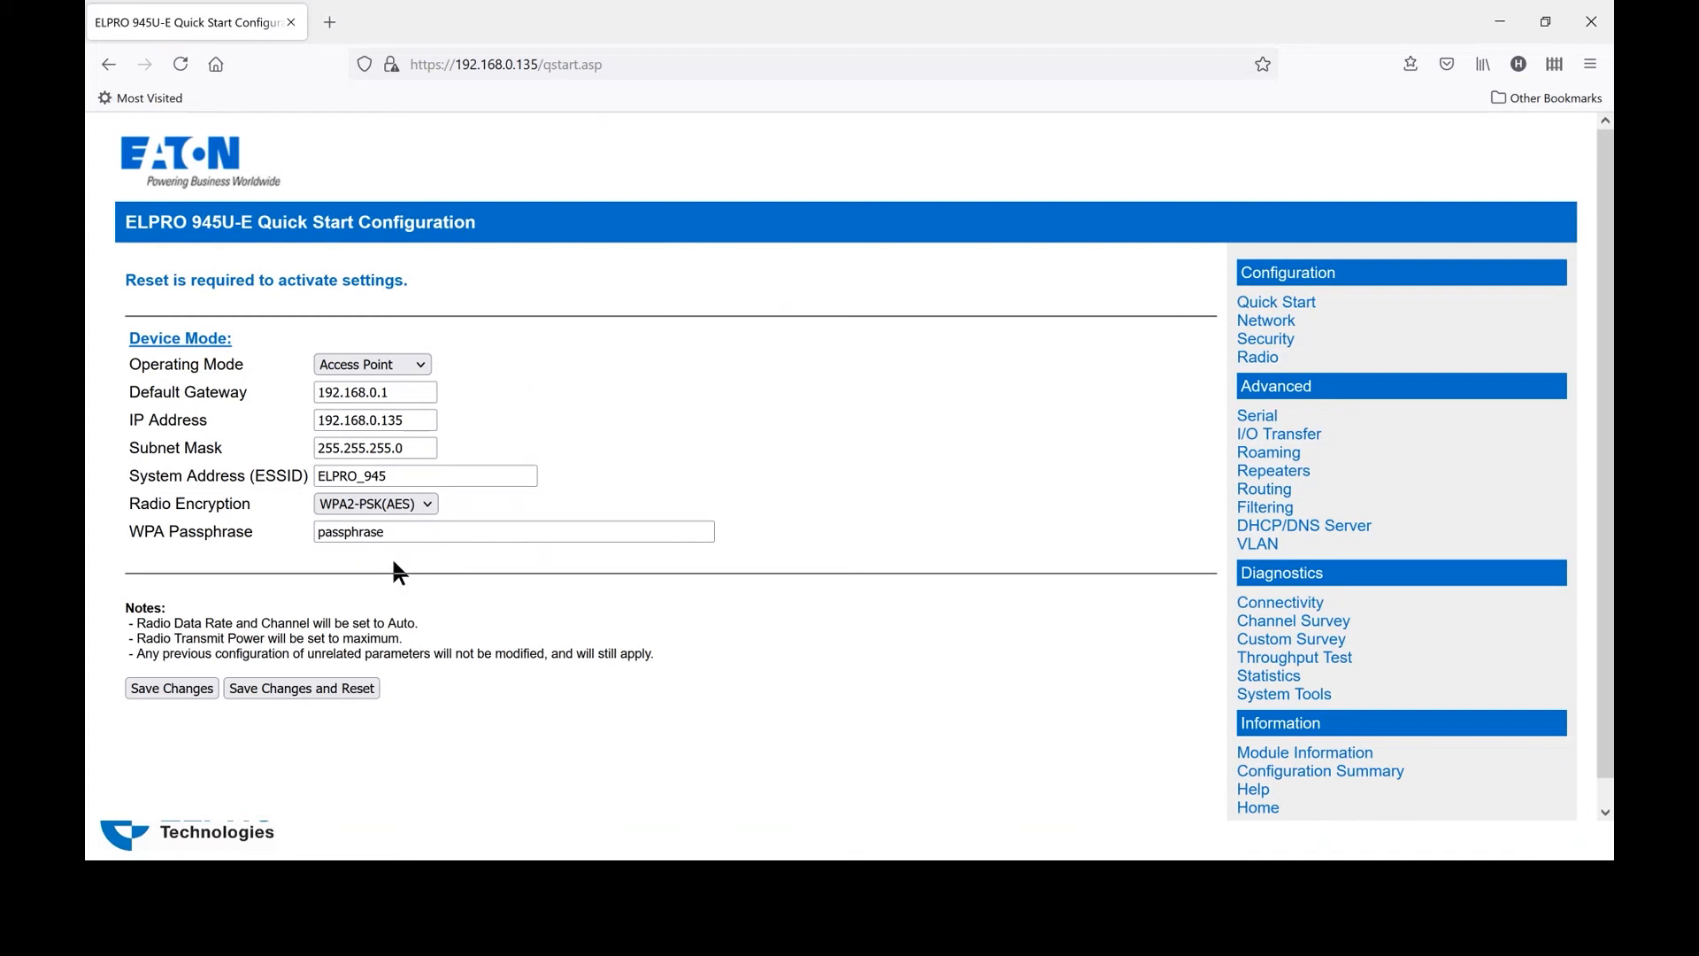
left_click(186, 687)
From the Network page, save the settings, reset the unit, and open a new blank tab
left_click(1262, 323)
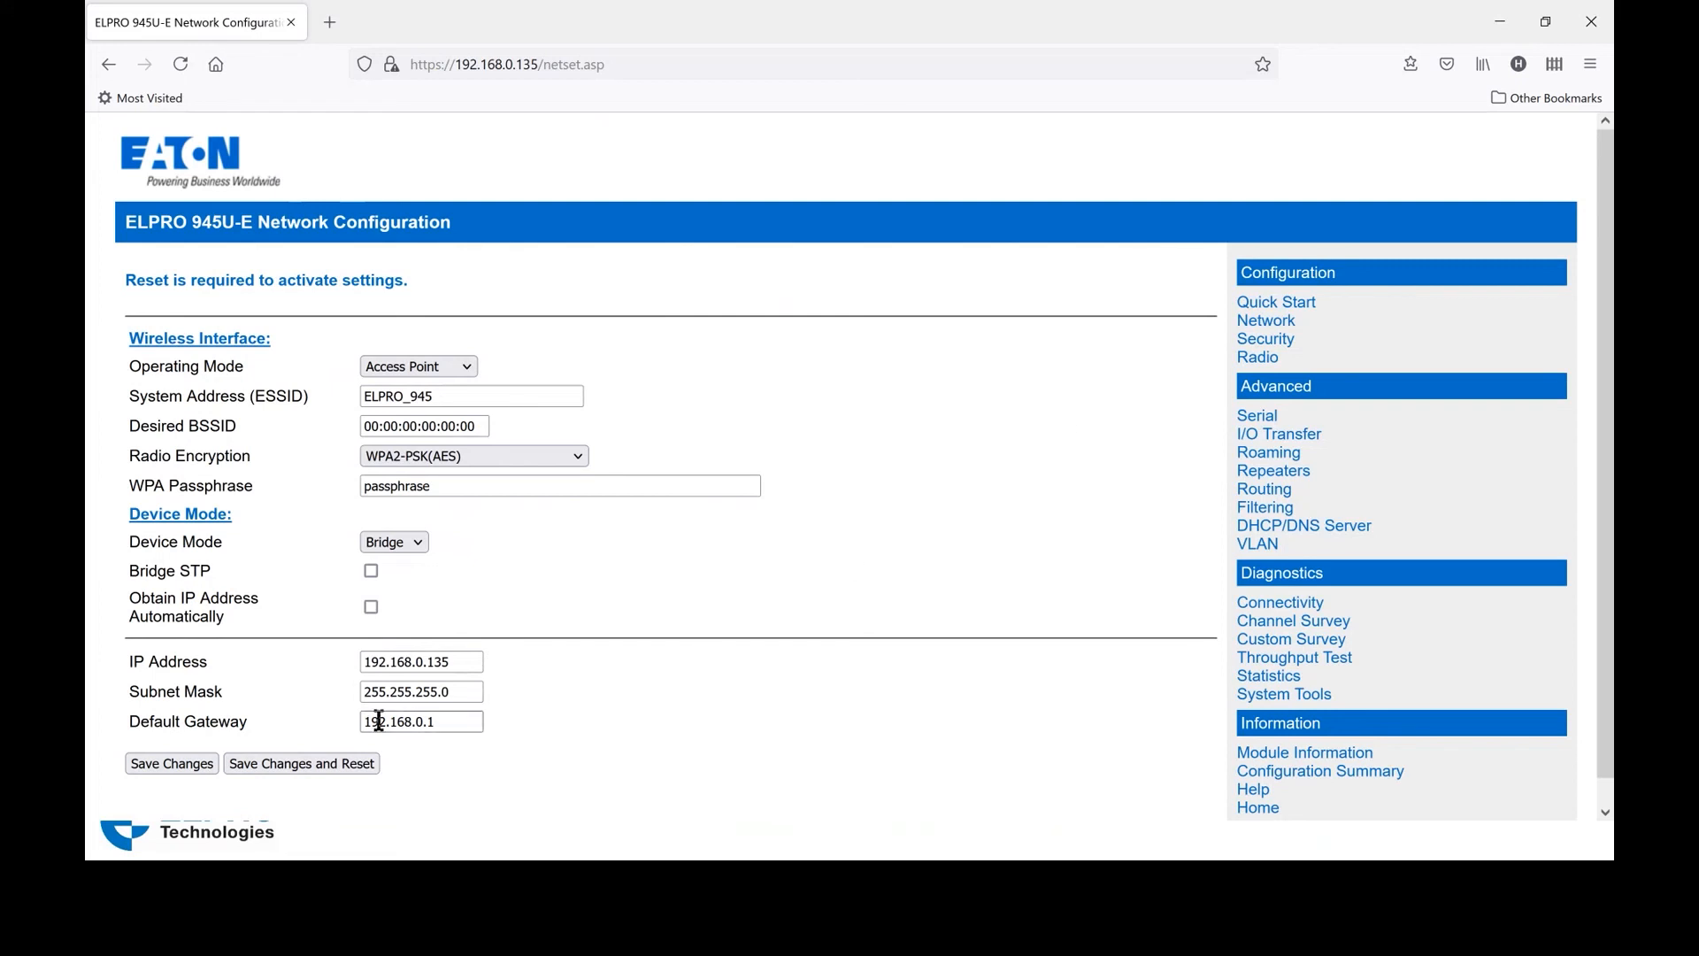
left_click(301, 777)
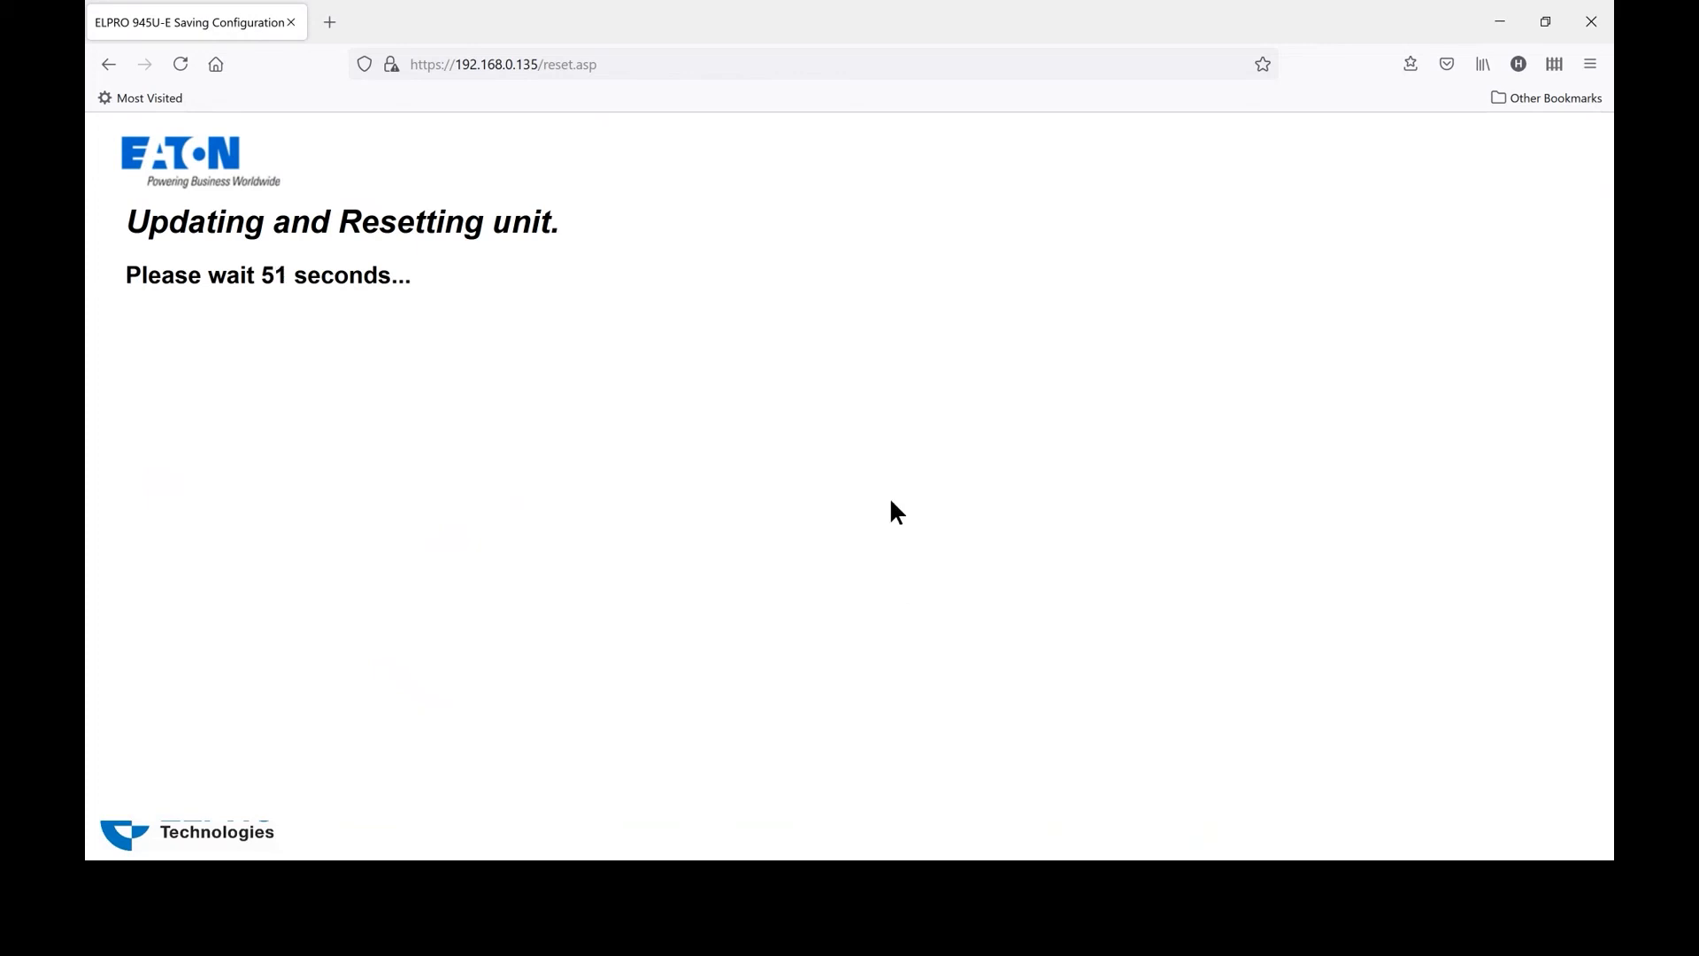
left_click(330, 24)
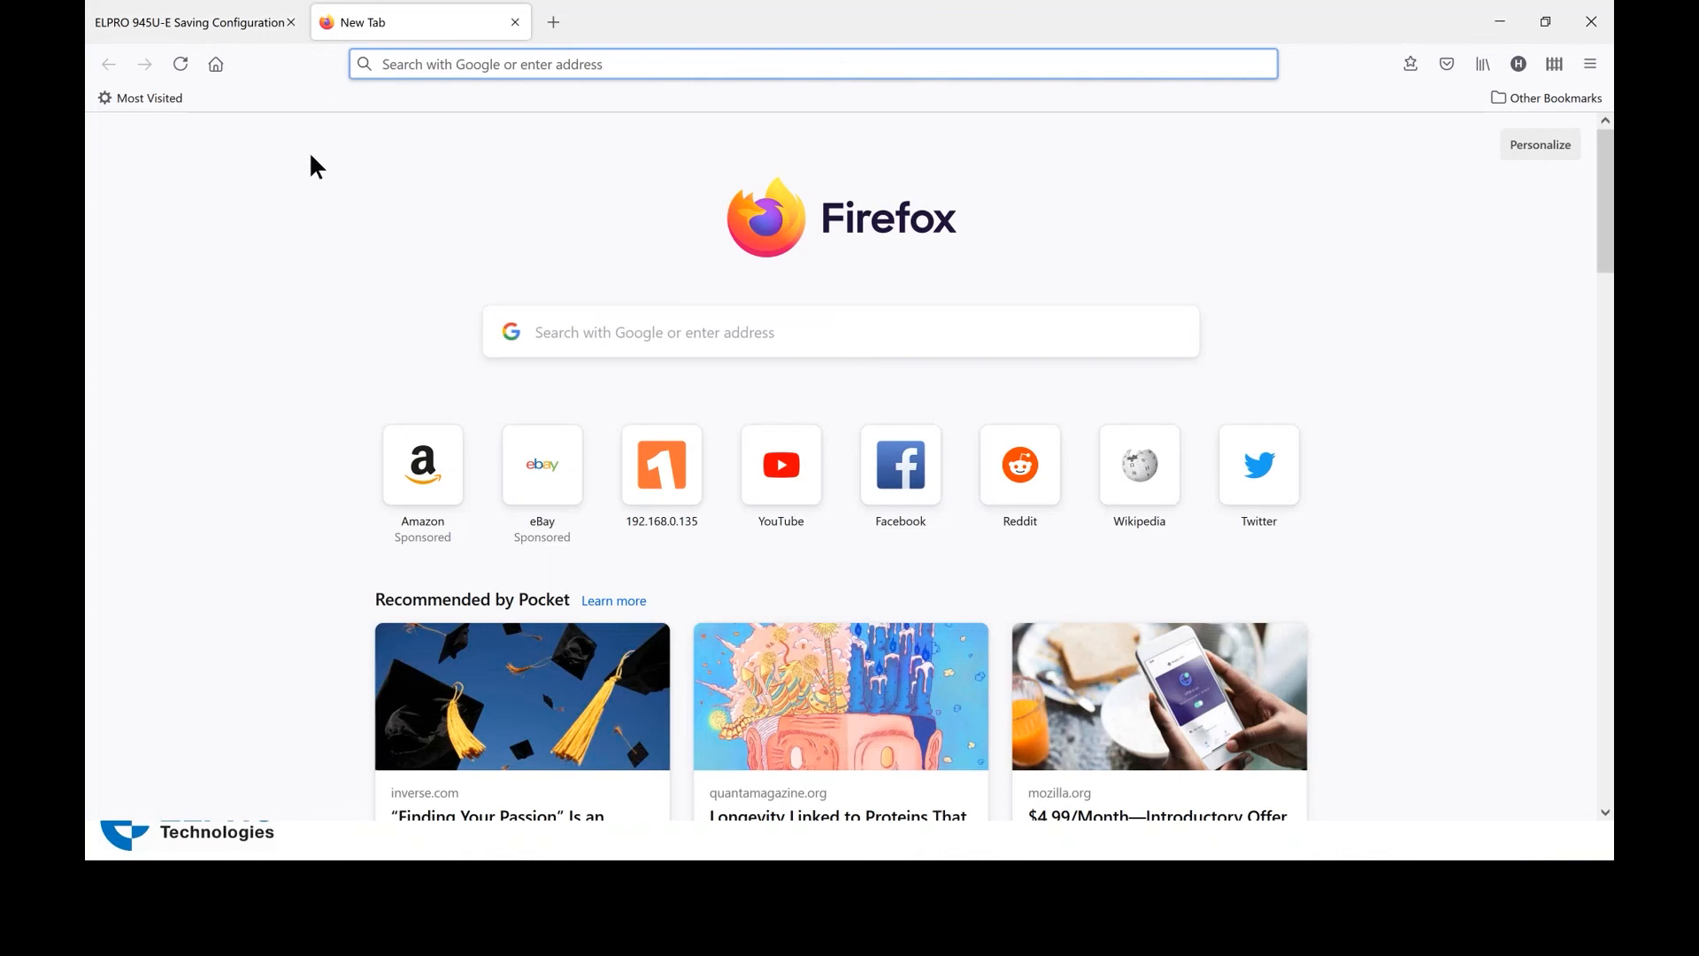
Load the second radio's address 192.168.0.162 in Firefox
type("192.1")
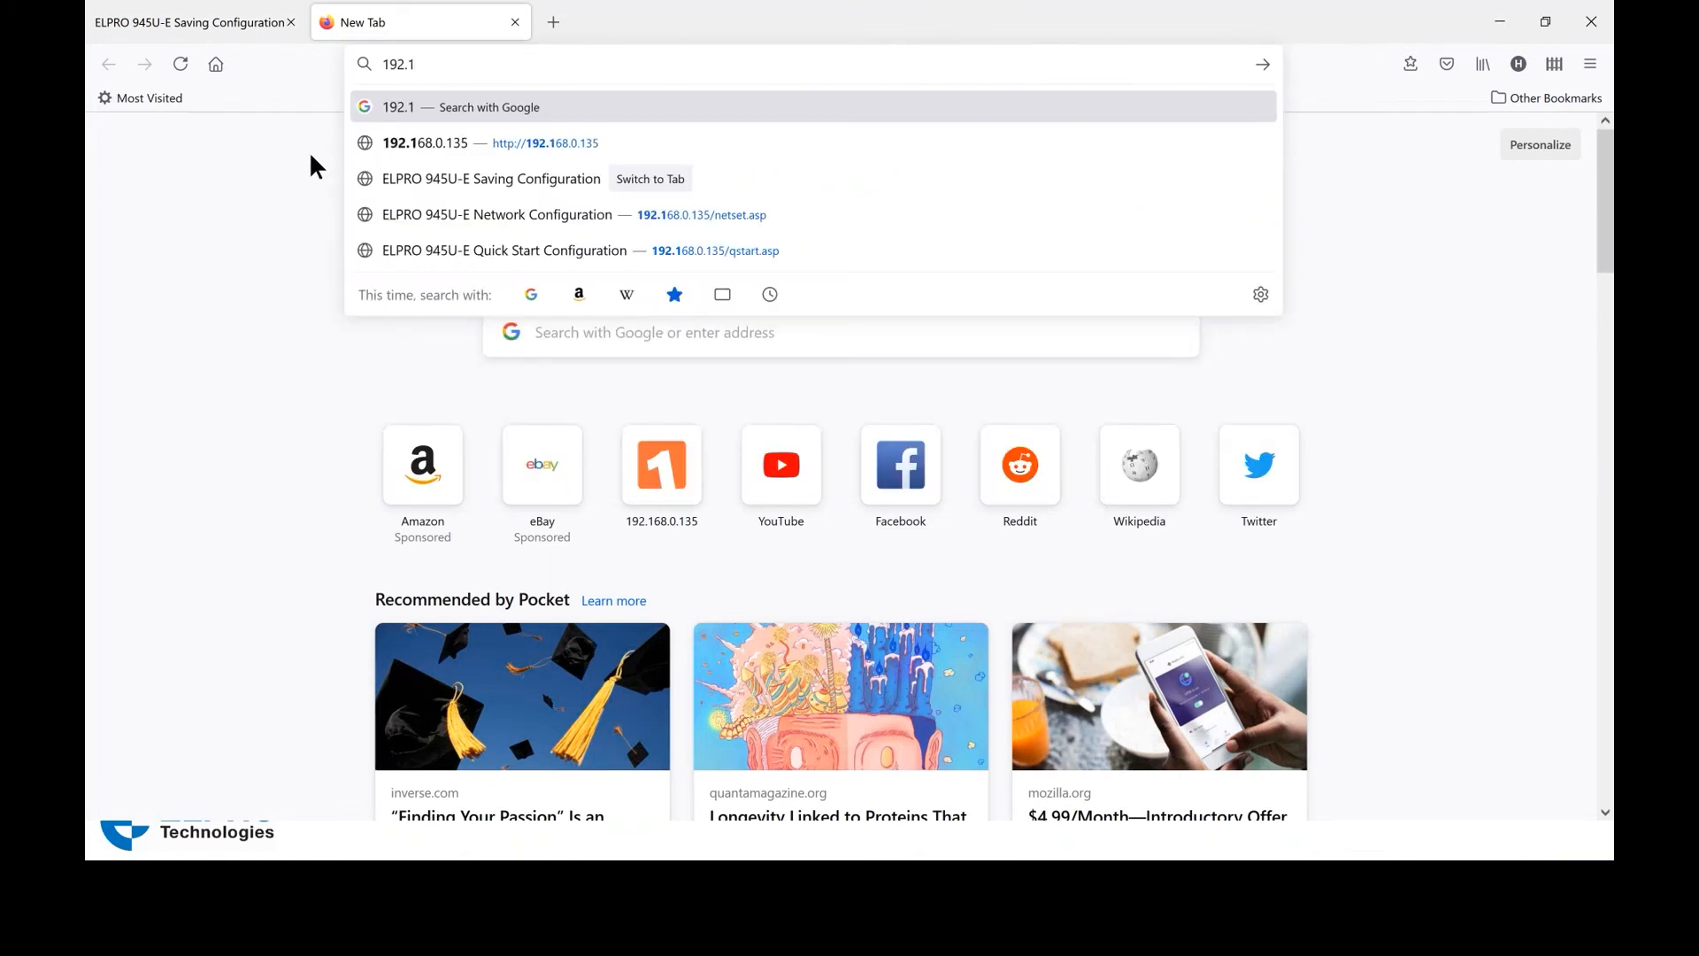
type("68.0.")
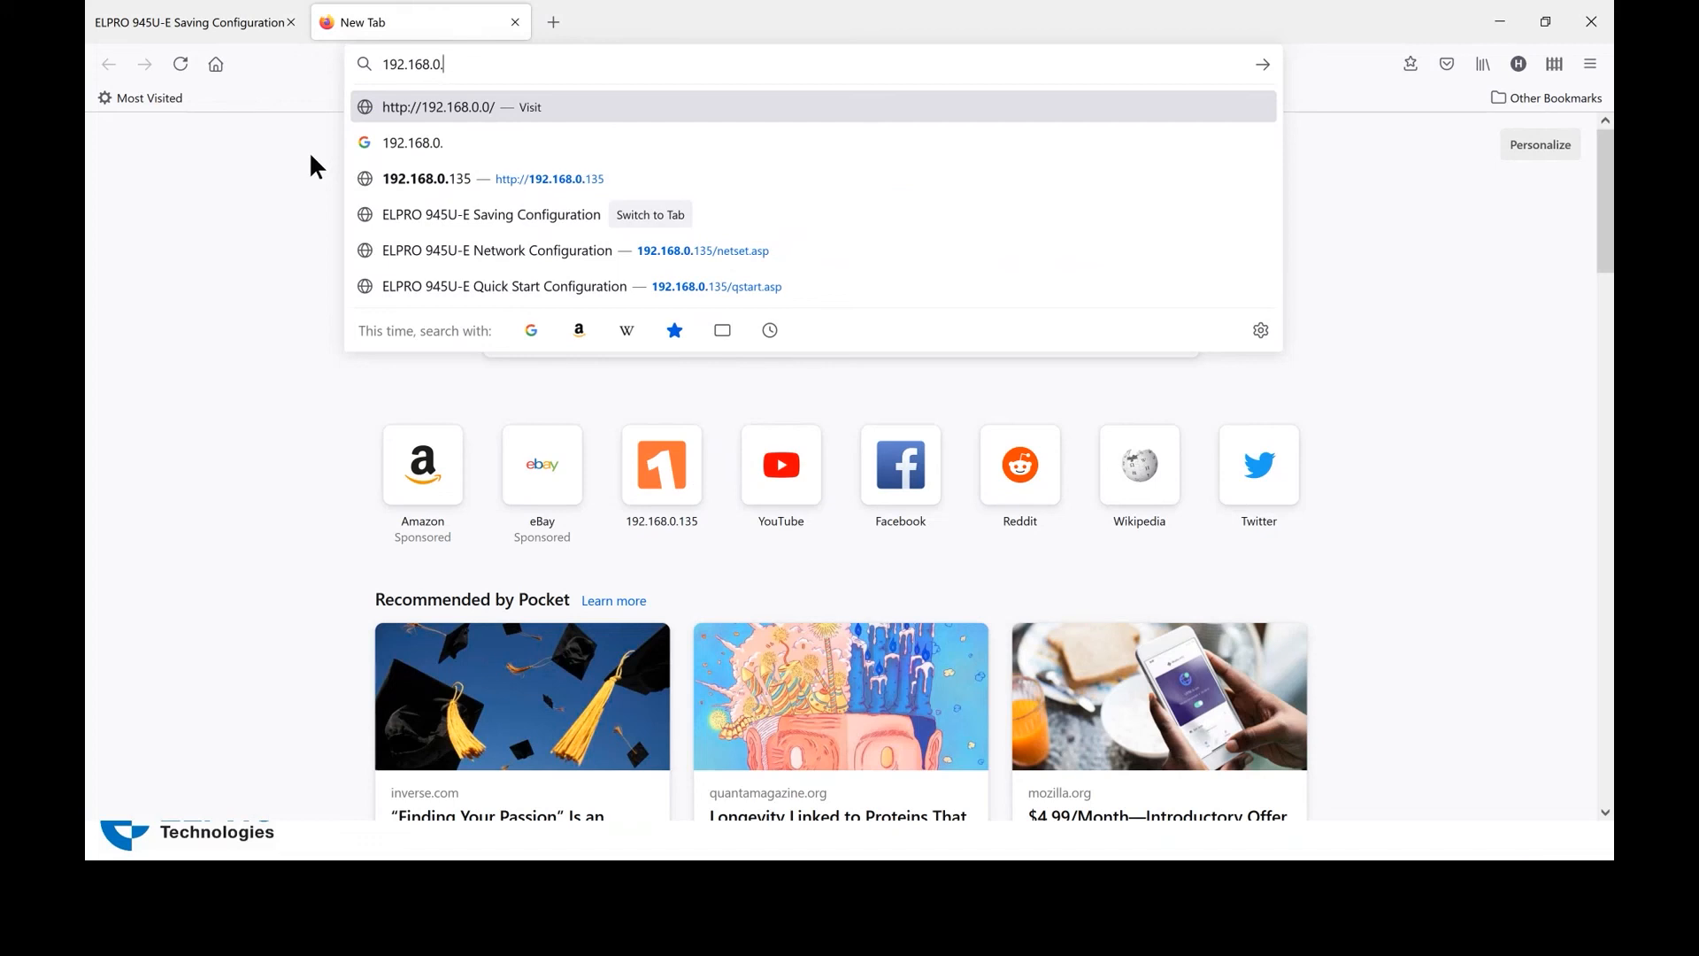
type("162")
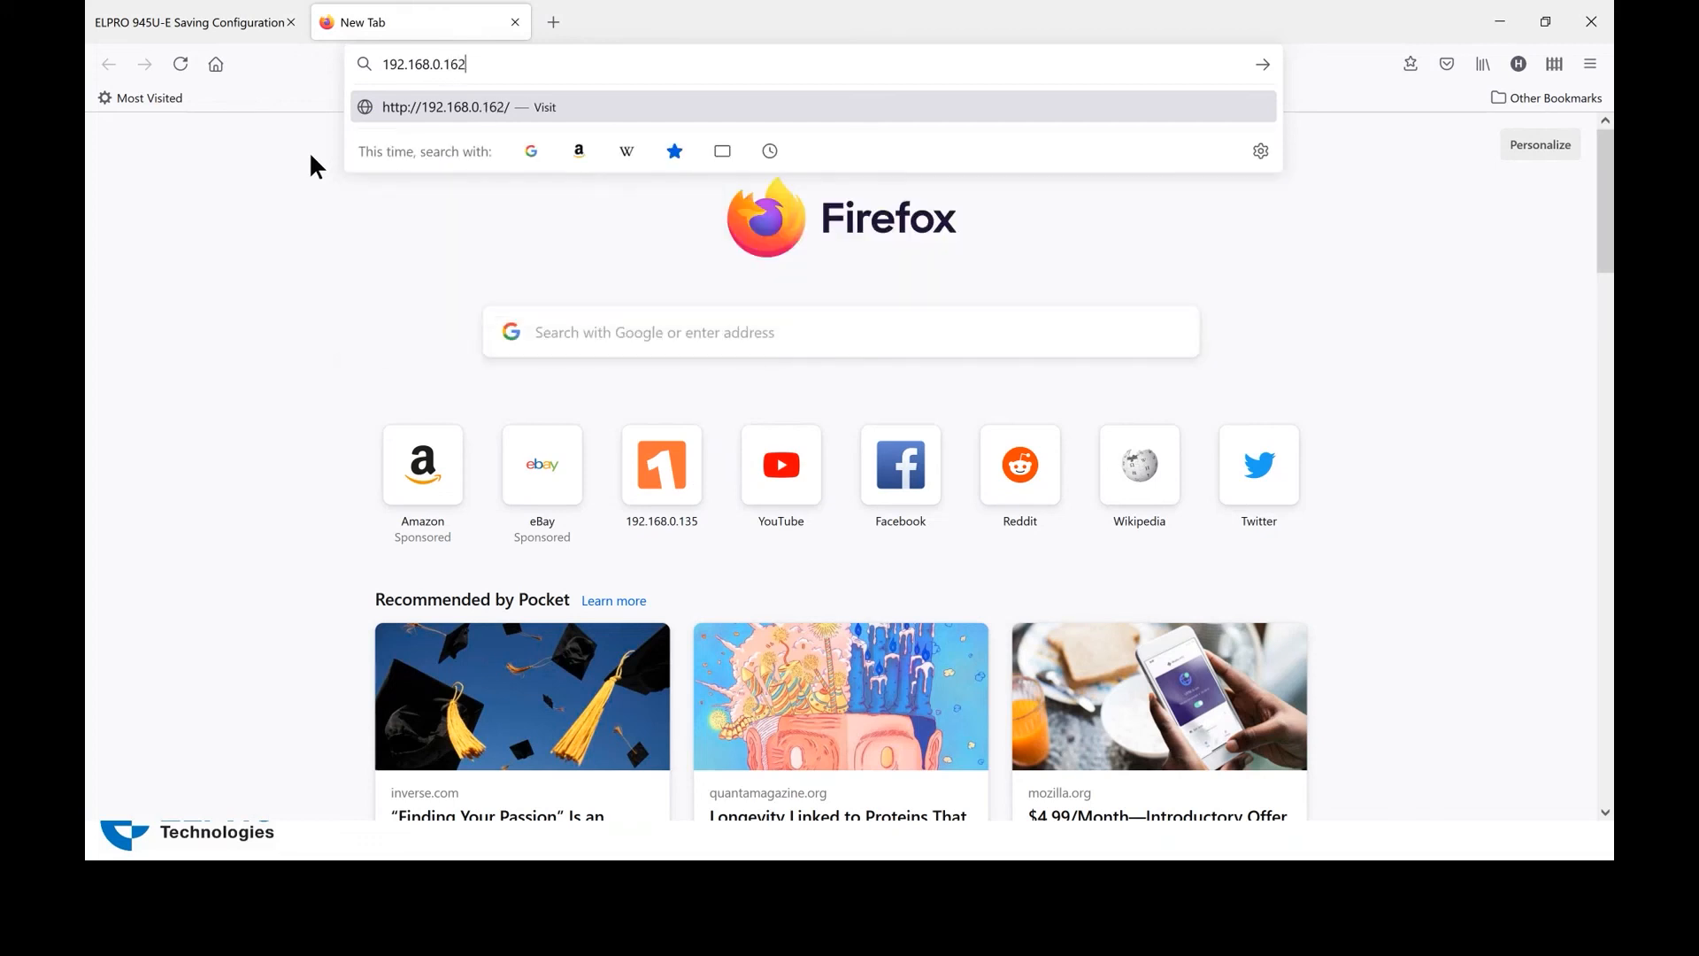
key("Return")
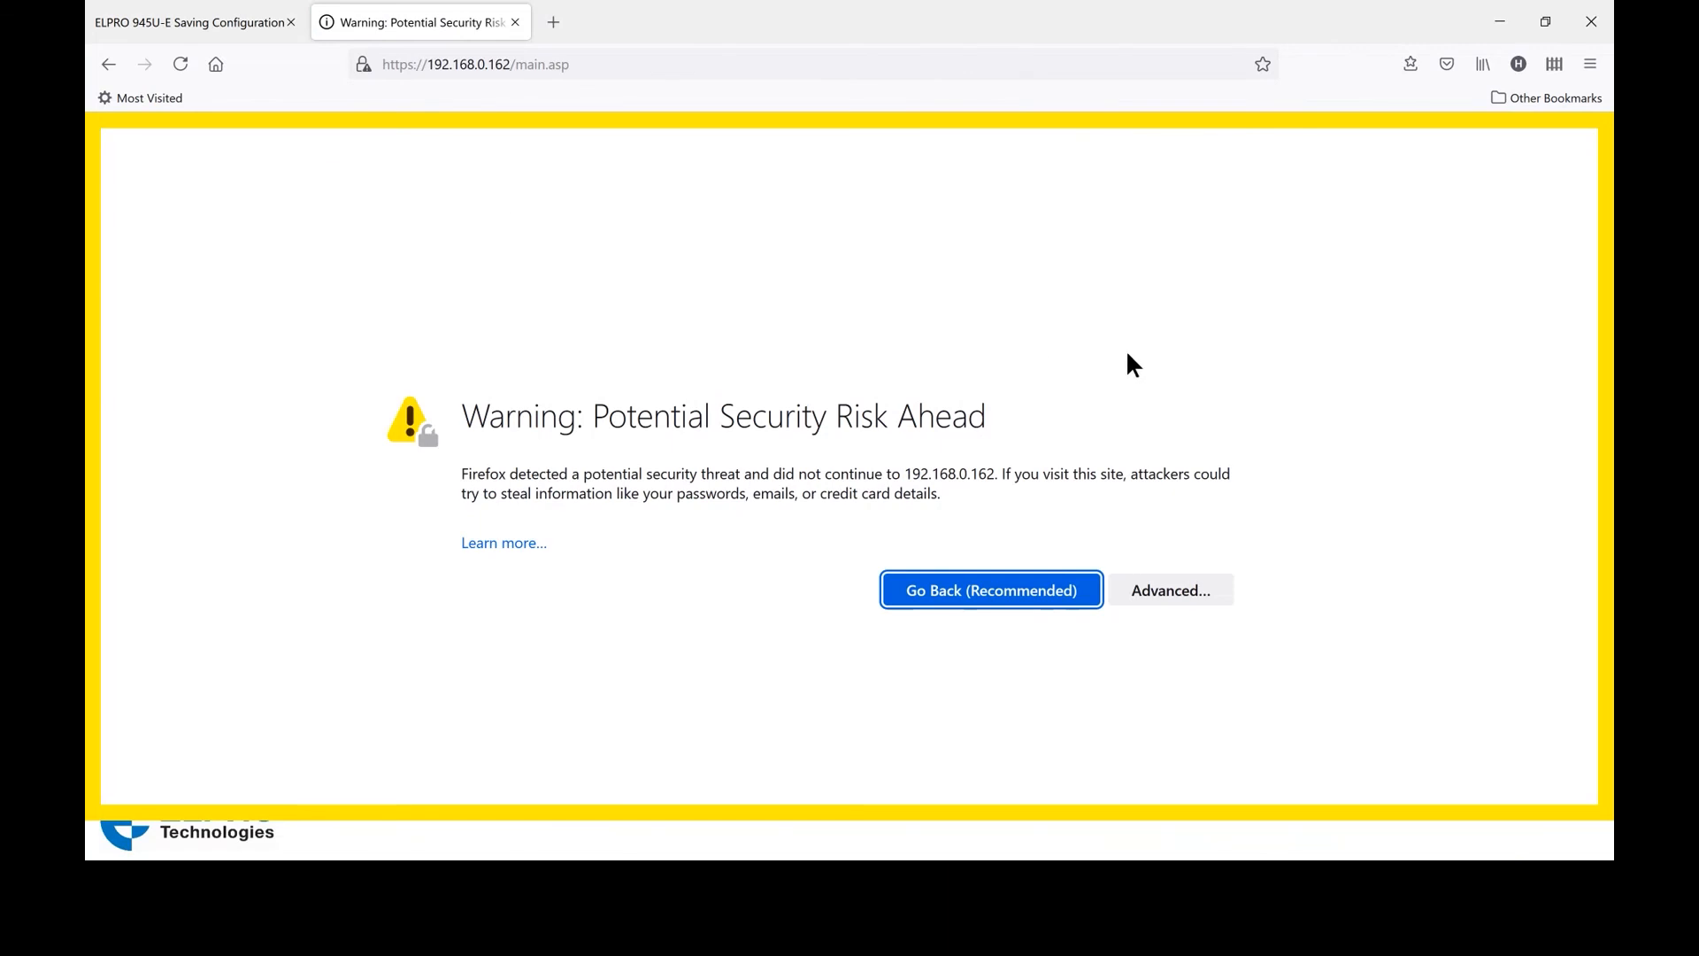
Accept the certificate risk and proceed to the 192.168.0.162 site
left_click(1155, 592)
scroll(1257, 547, "down", 3)
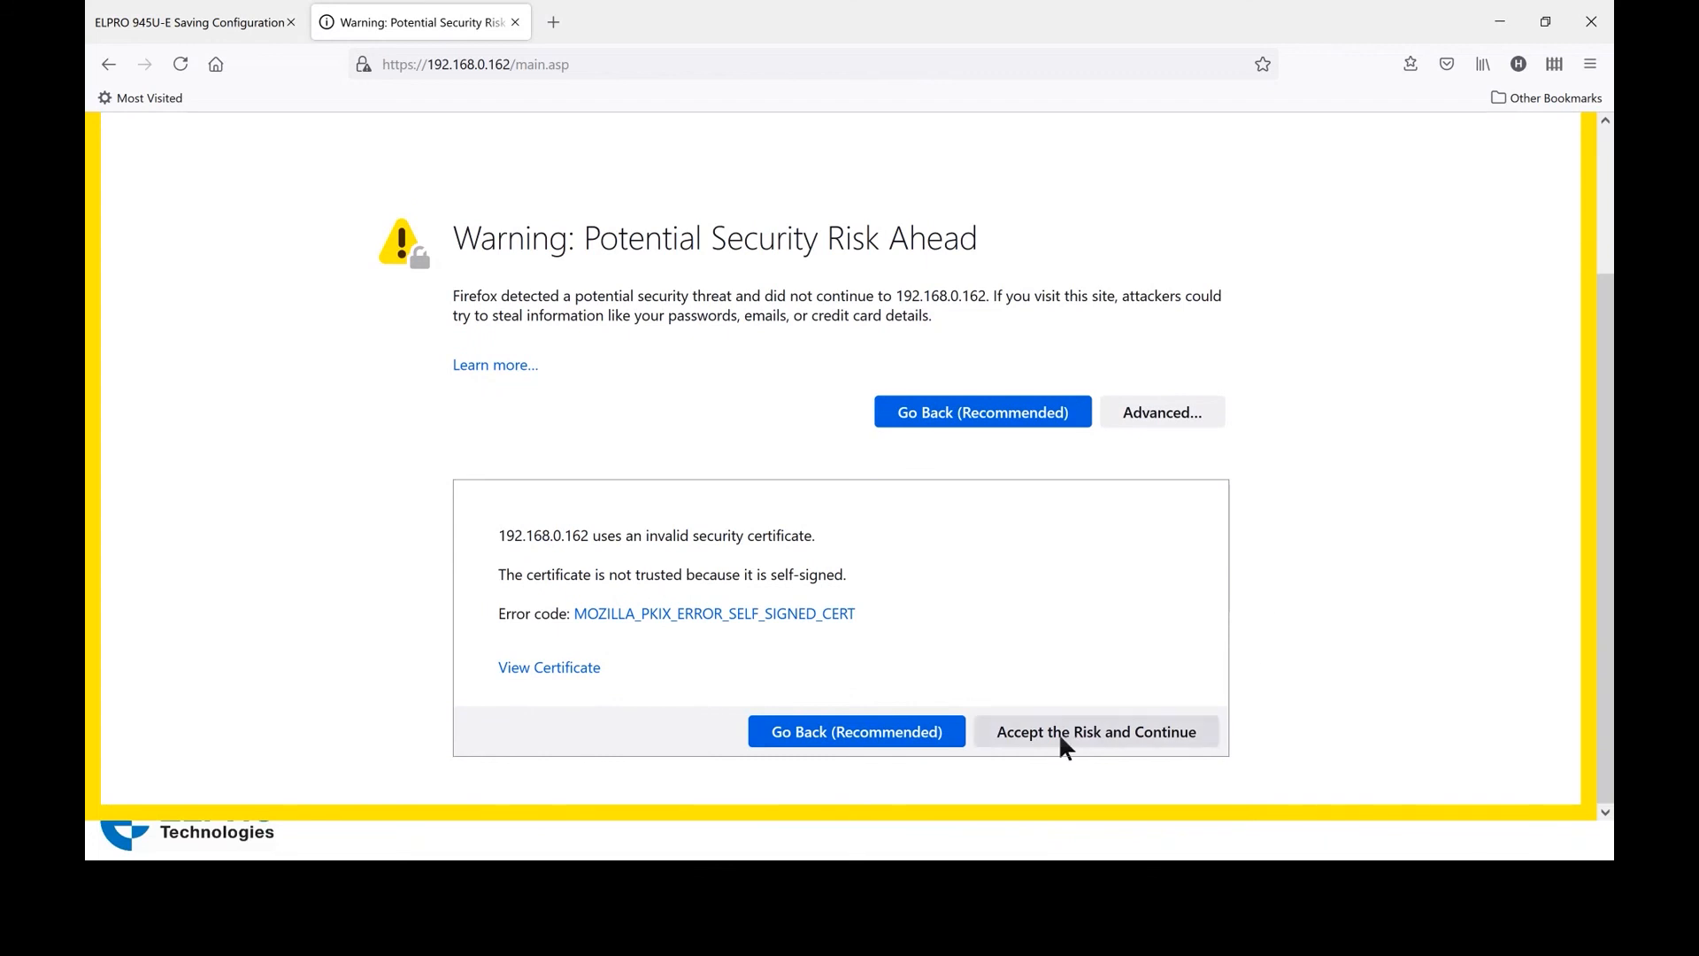
left_click(1058, 733)
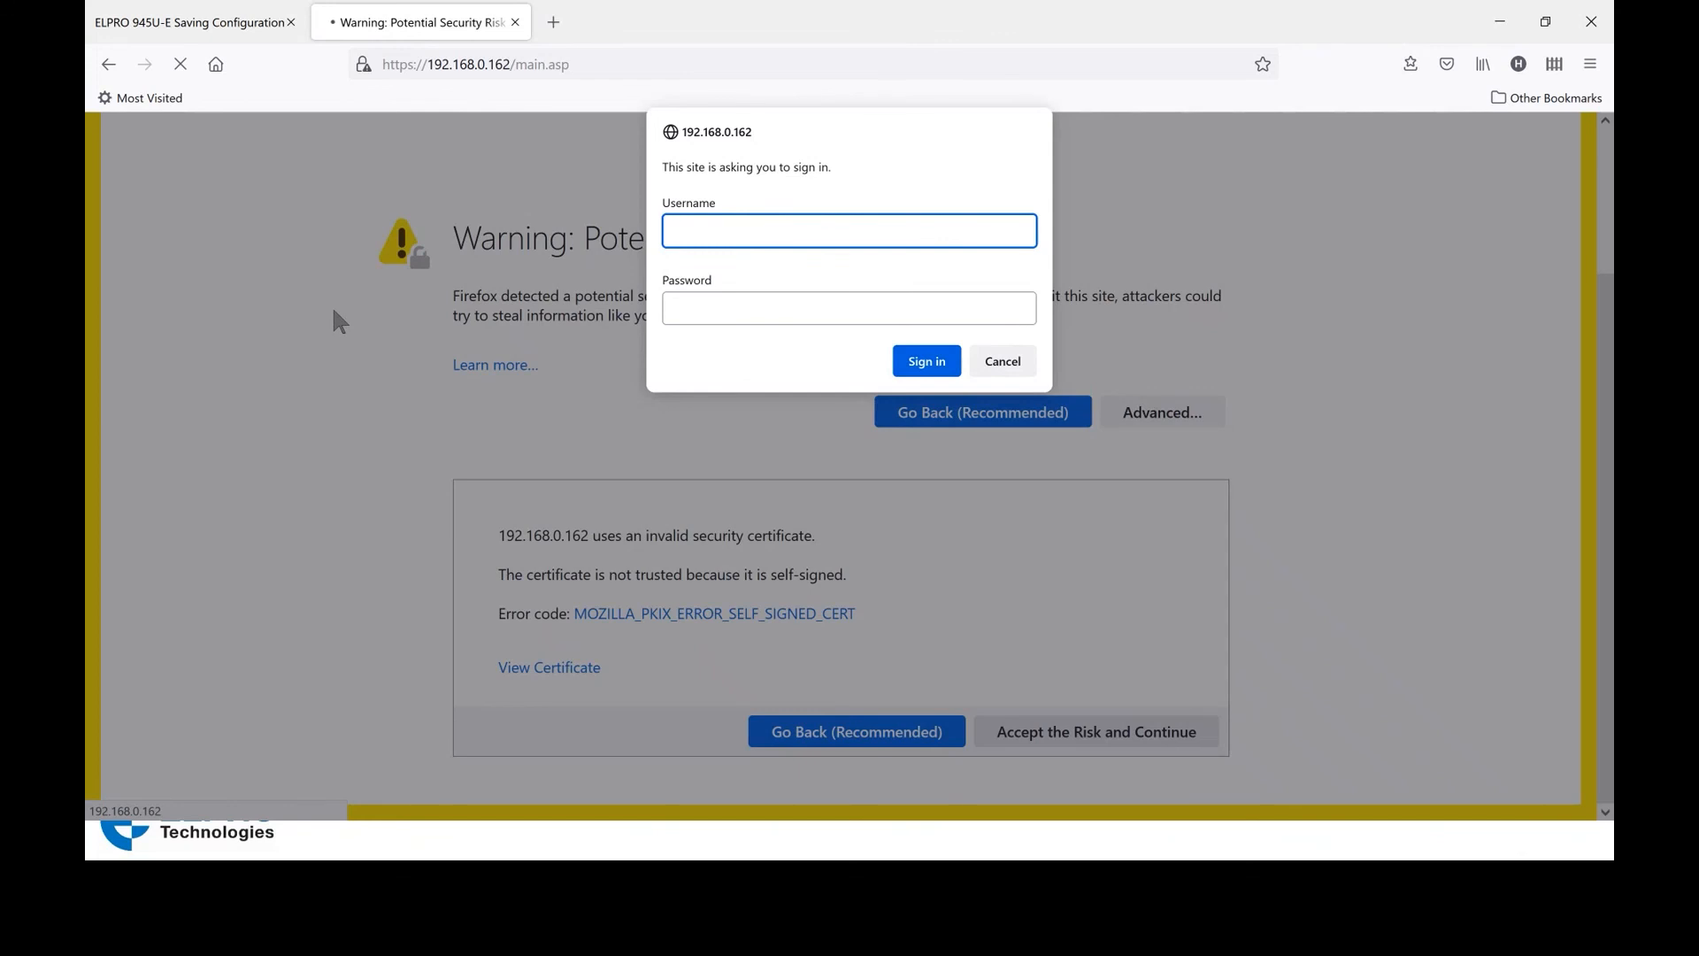
Sign in to the radio with the username and password
type("user")
key("Tab")
type("user")
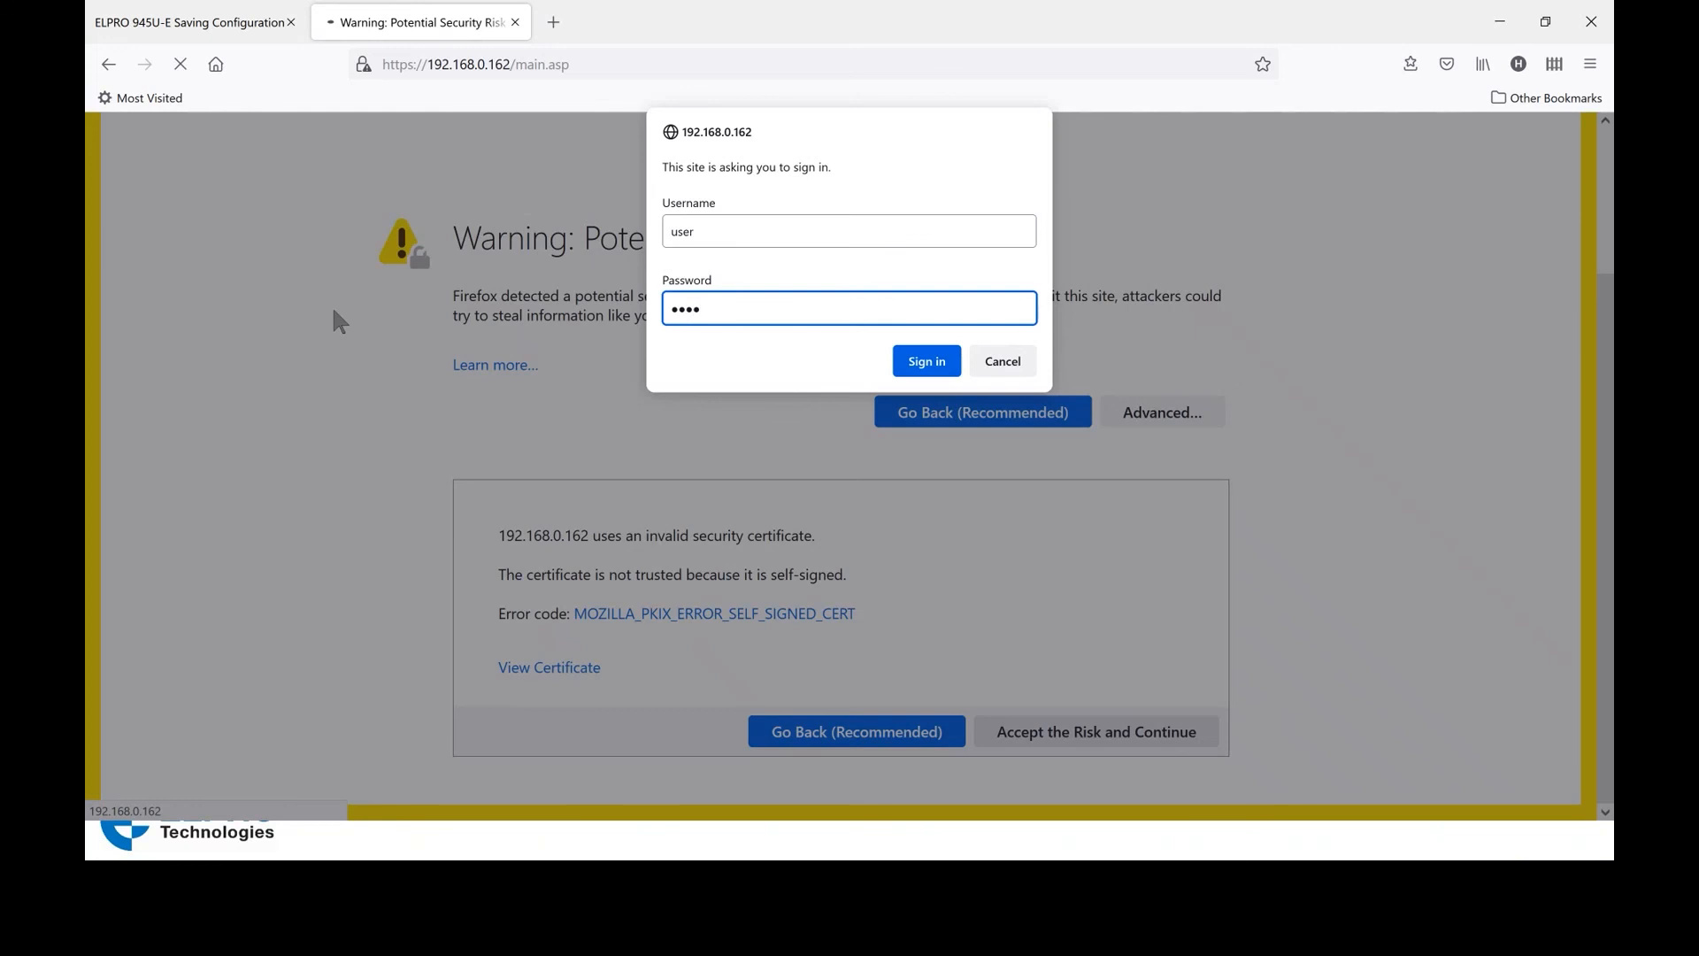
key("Return")
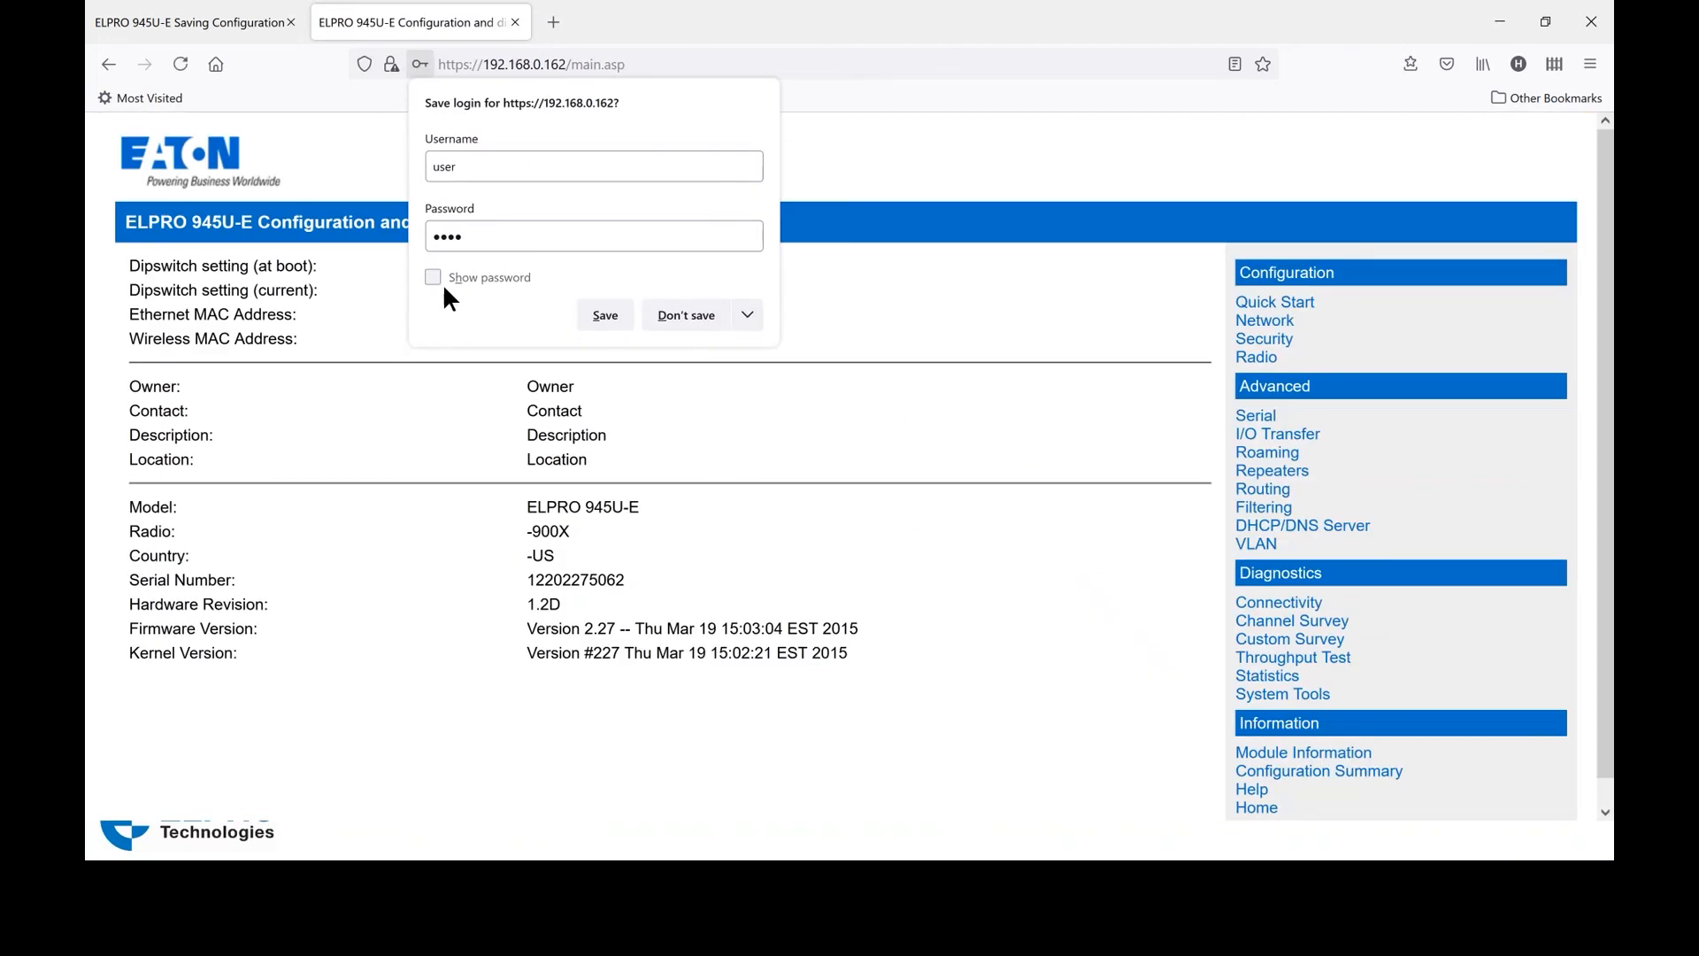
Choose Don't save on Firefox's save-login prompt for 192.168.0.162
left_click(599, 317)
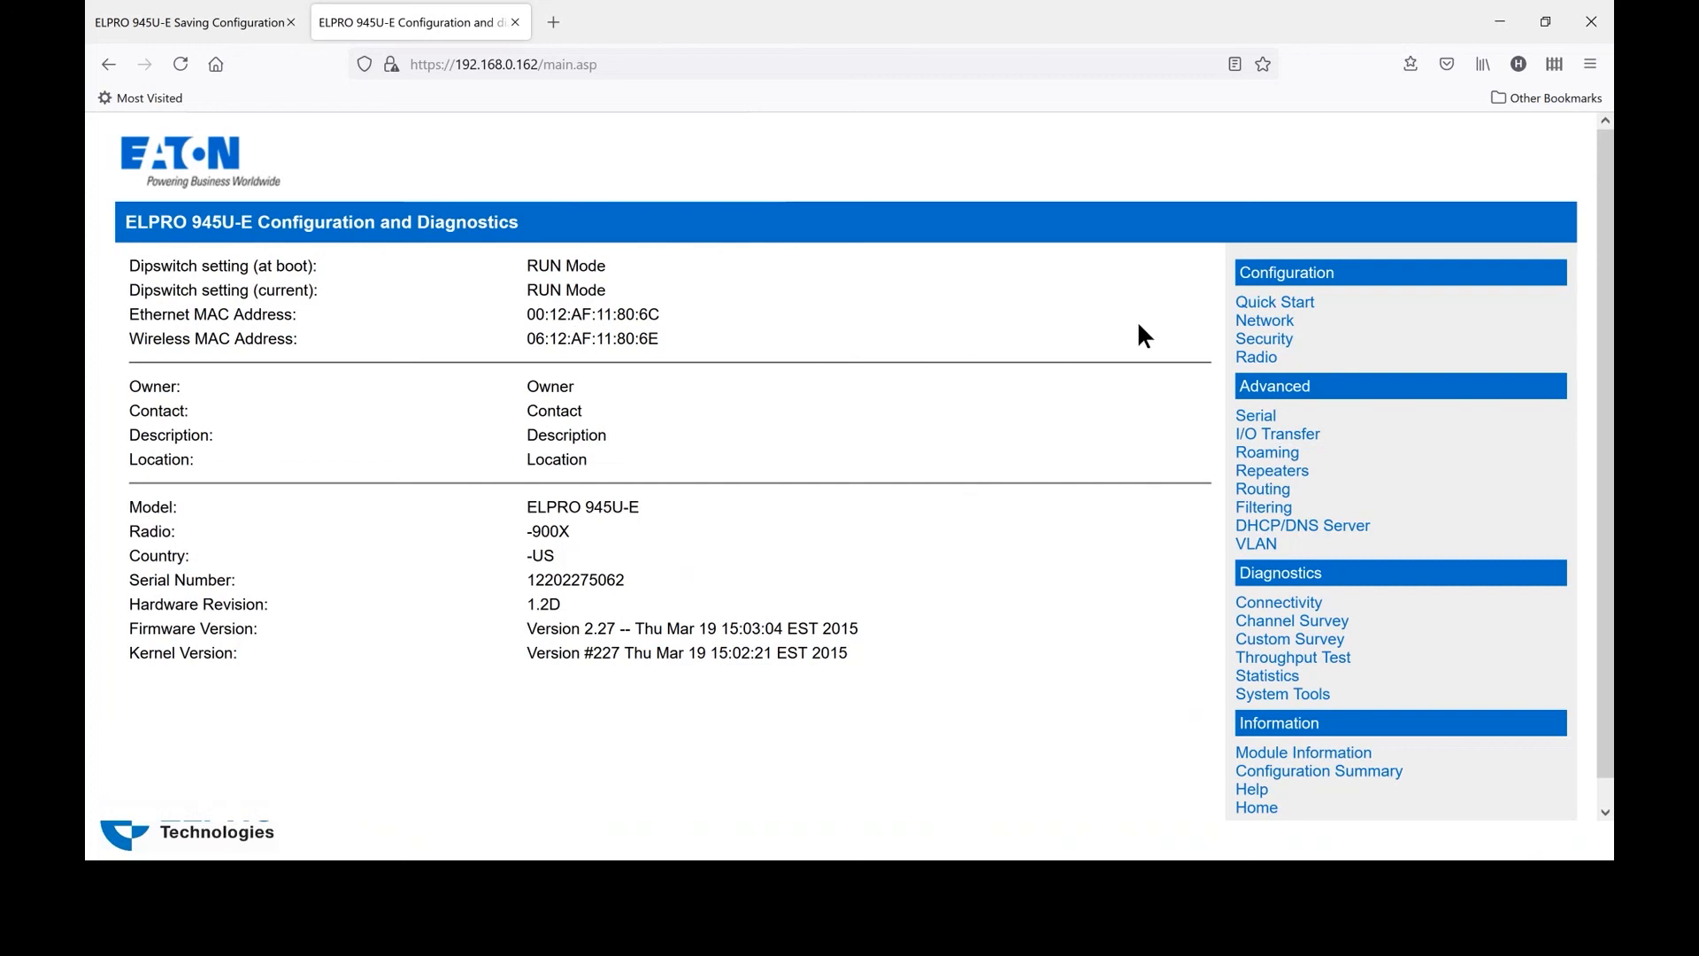
On the Quick Start page, change the ESSID to ELPRO_945
left_click(1248, 303)
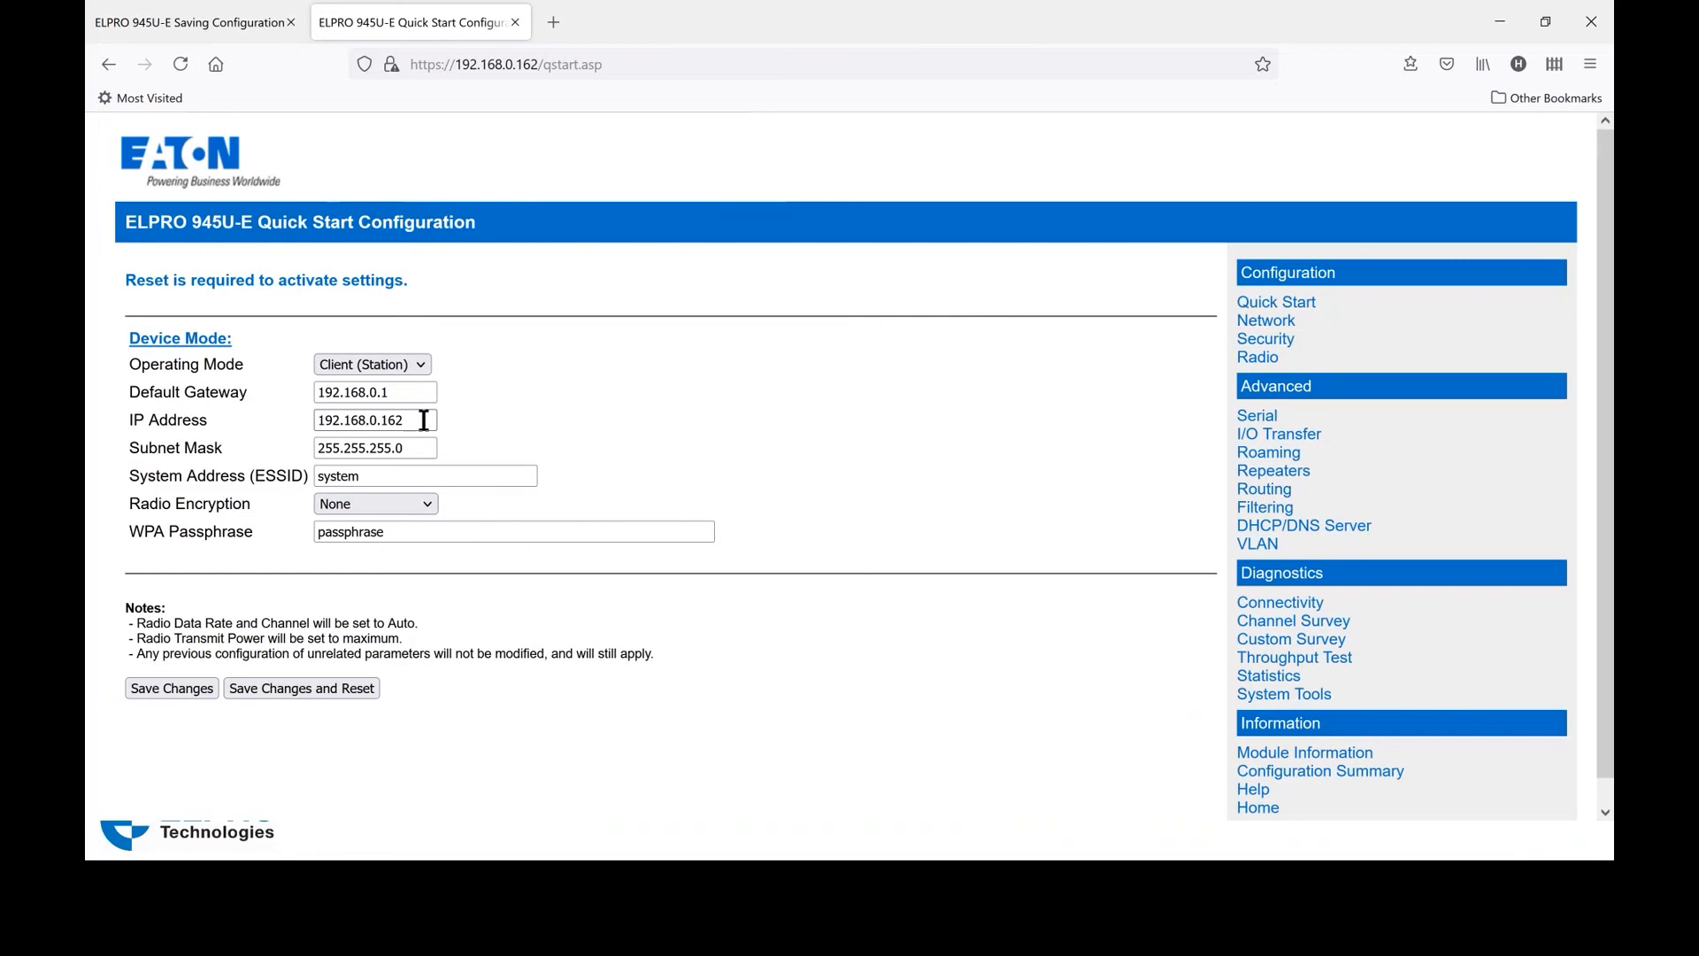
left_click(381, 475)
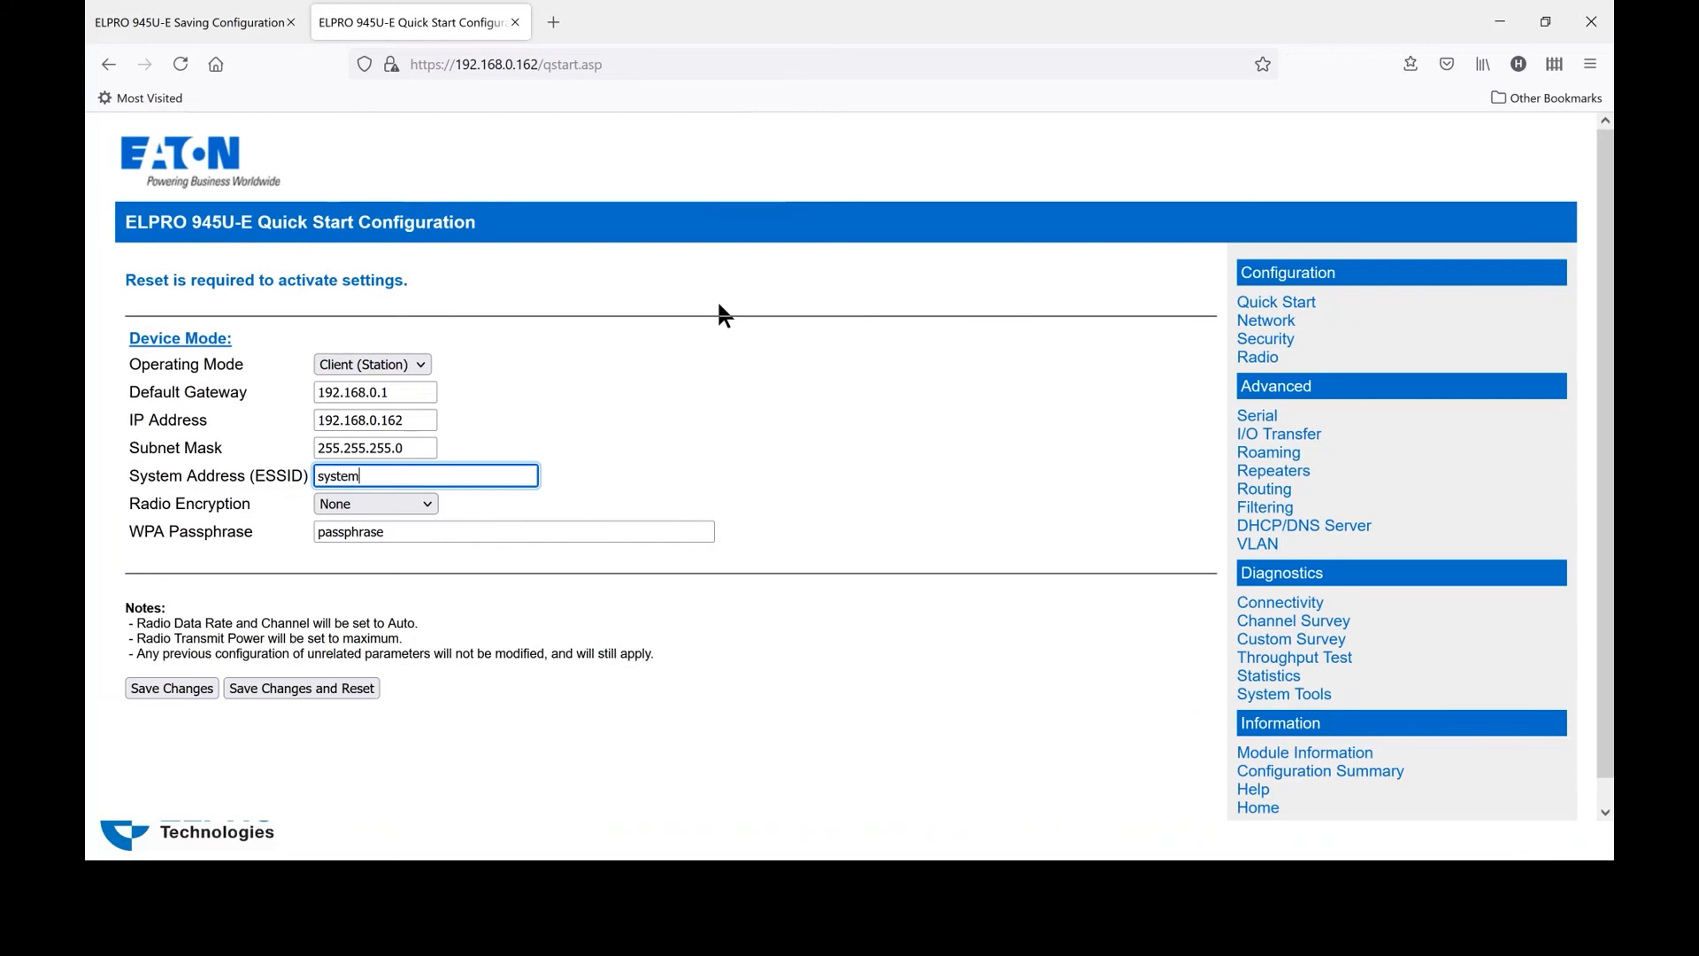
key("BackSpace")
key("BackSpace")
key("BackSpace")
key("BackSpace")
key("BackSpace")
key("BackSpace")
type("ELPRO_945")
Select WPA2-PSK(AES) radio encryption and save the Quick Start changes
left_click(429, 501)
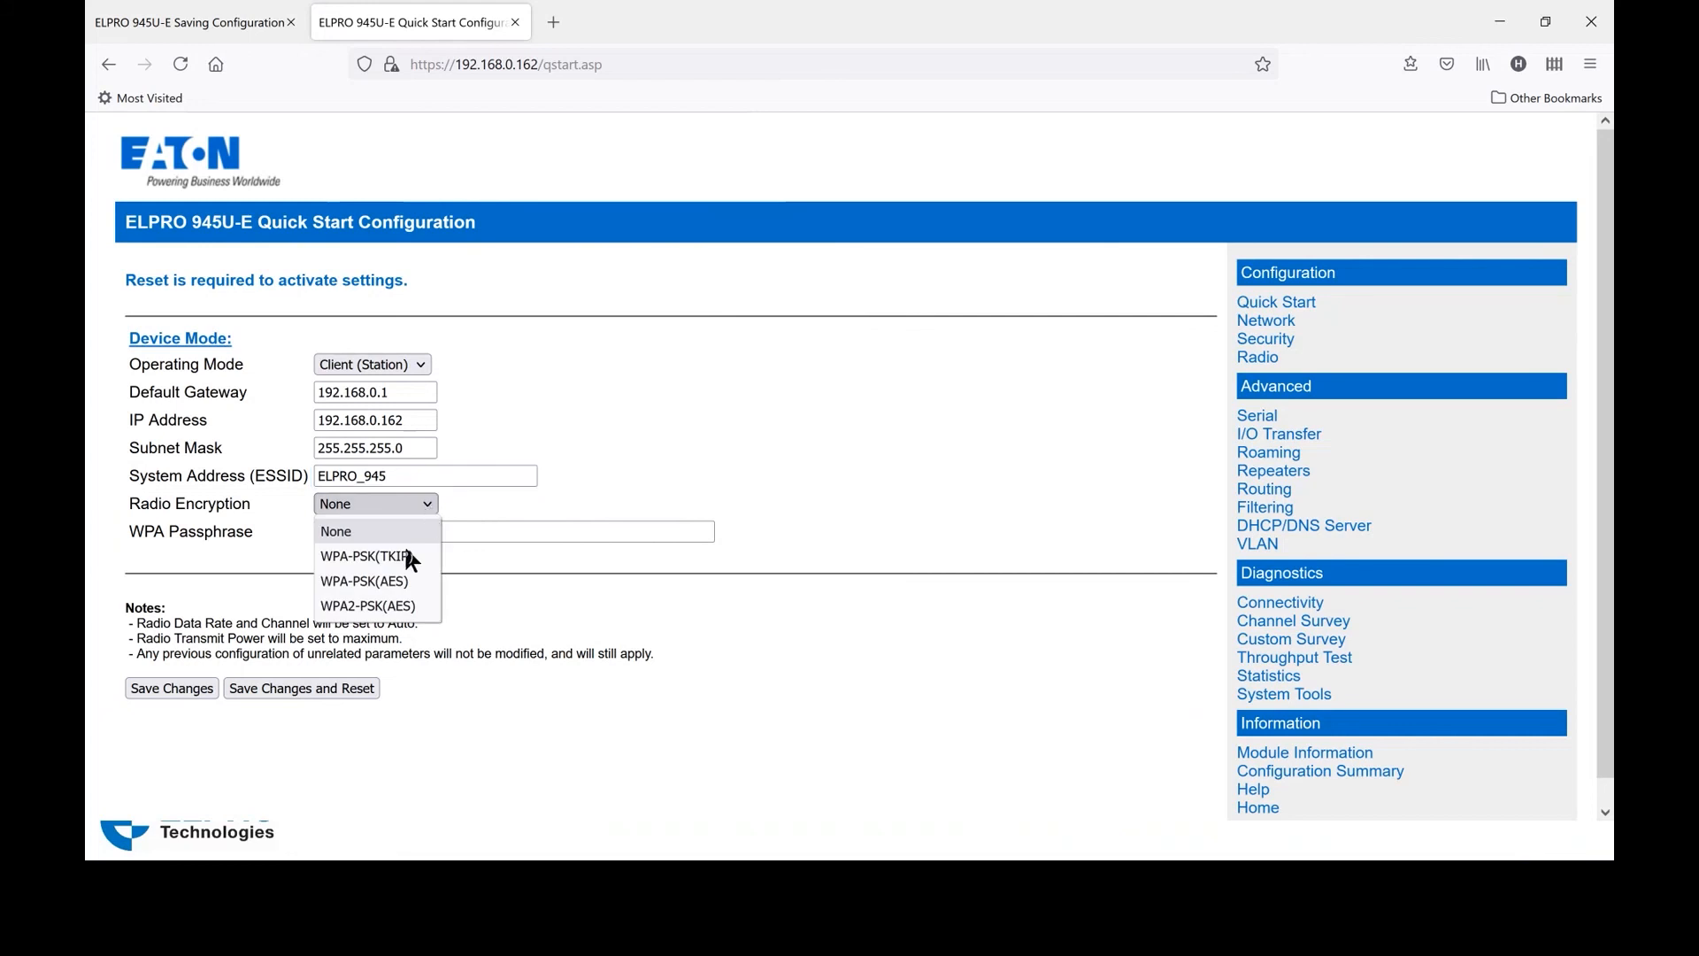
left_click(382, 609)
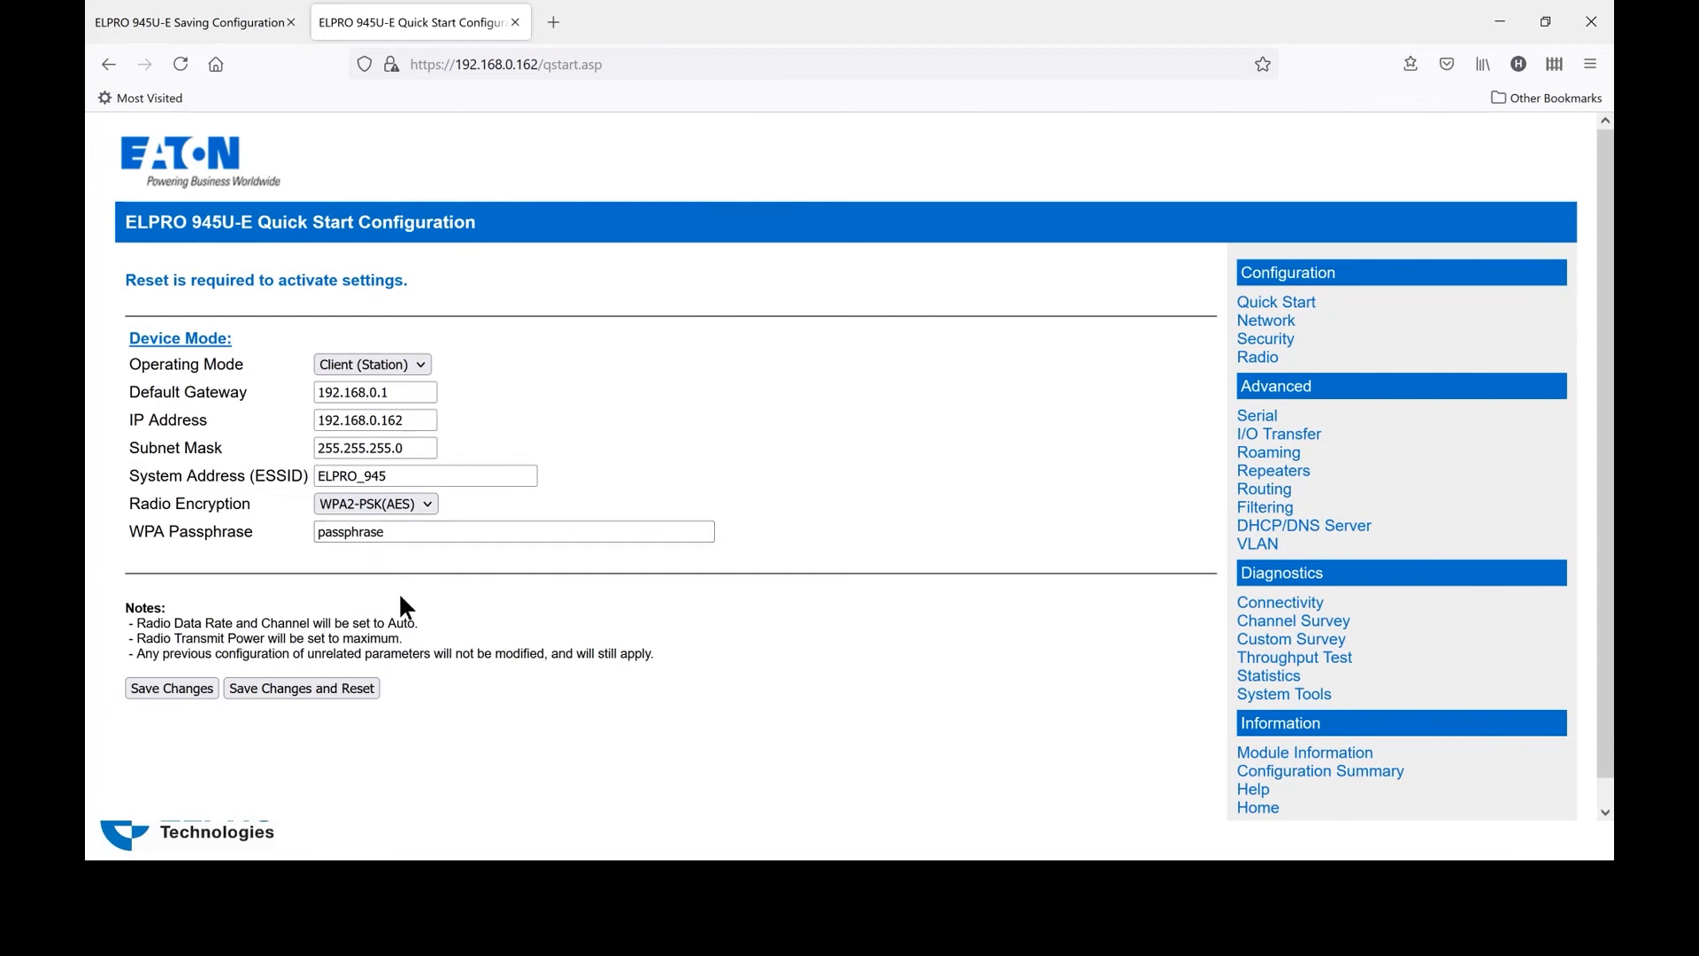
left_click(173, 690)
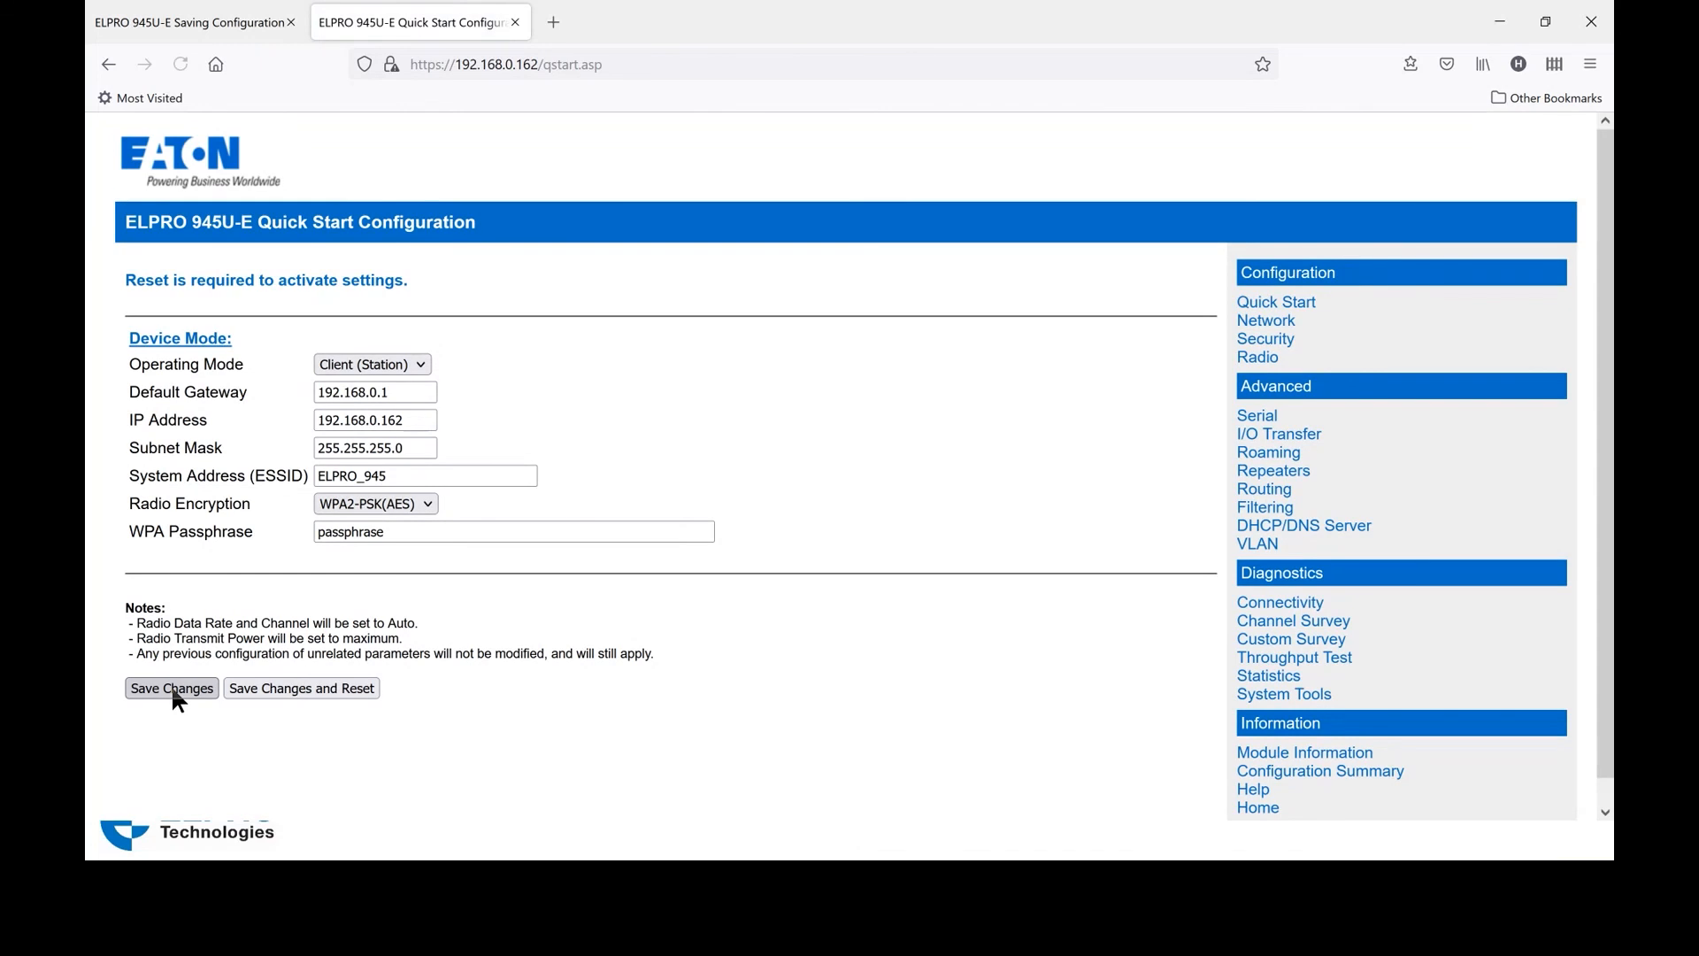
Save the settings and reset the second radio at 192.168.0.162
left_click(316, 693)
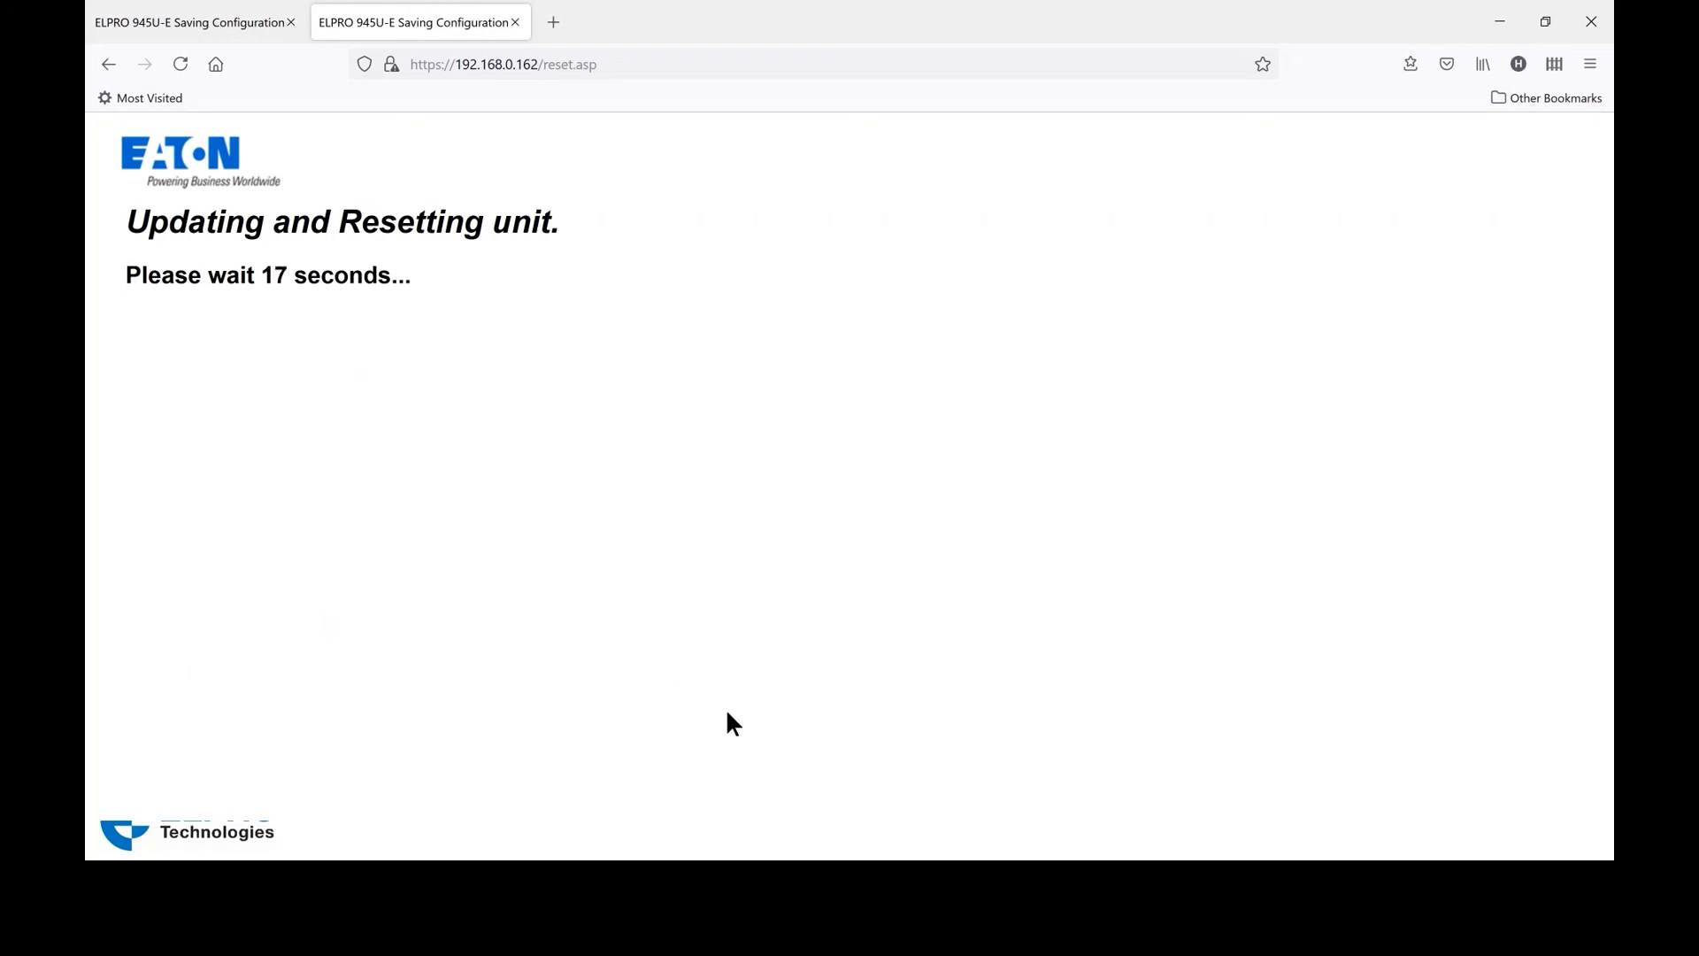
left_click(671, 65)
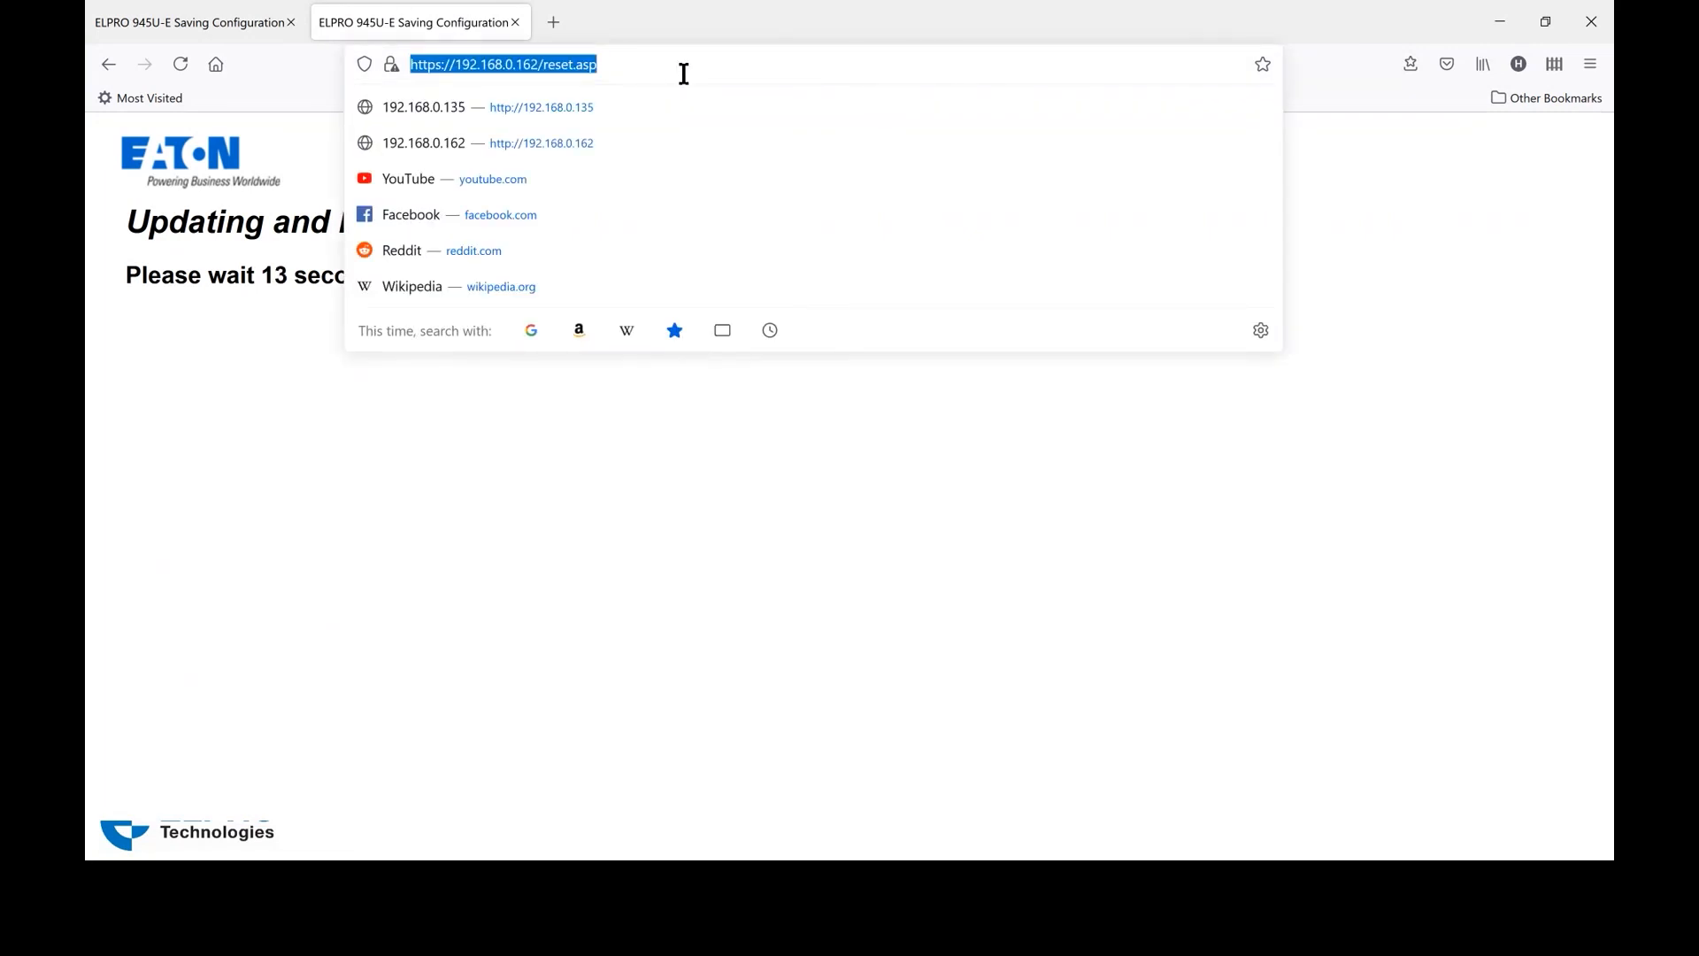
left_click(684, 73)
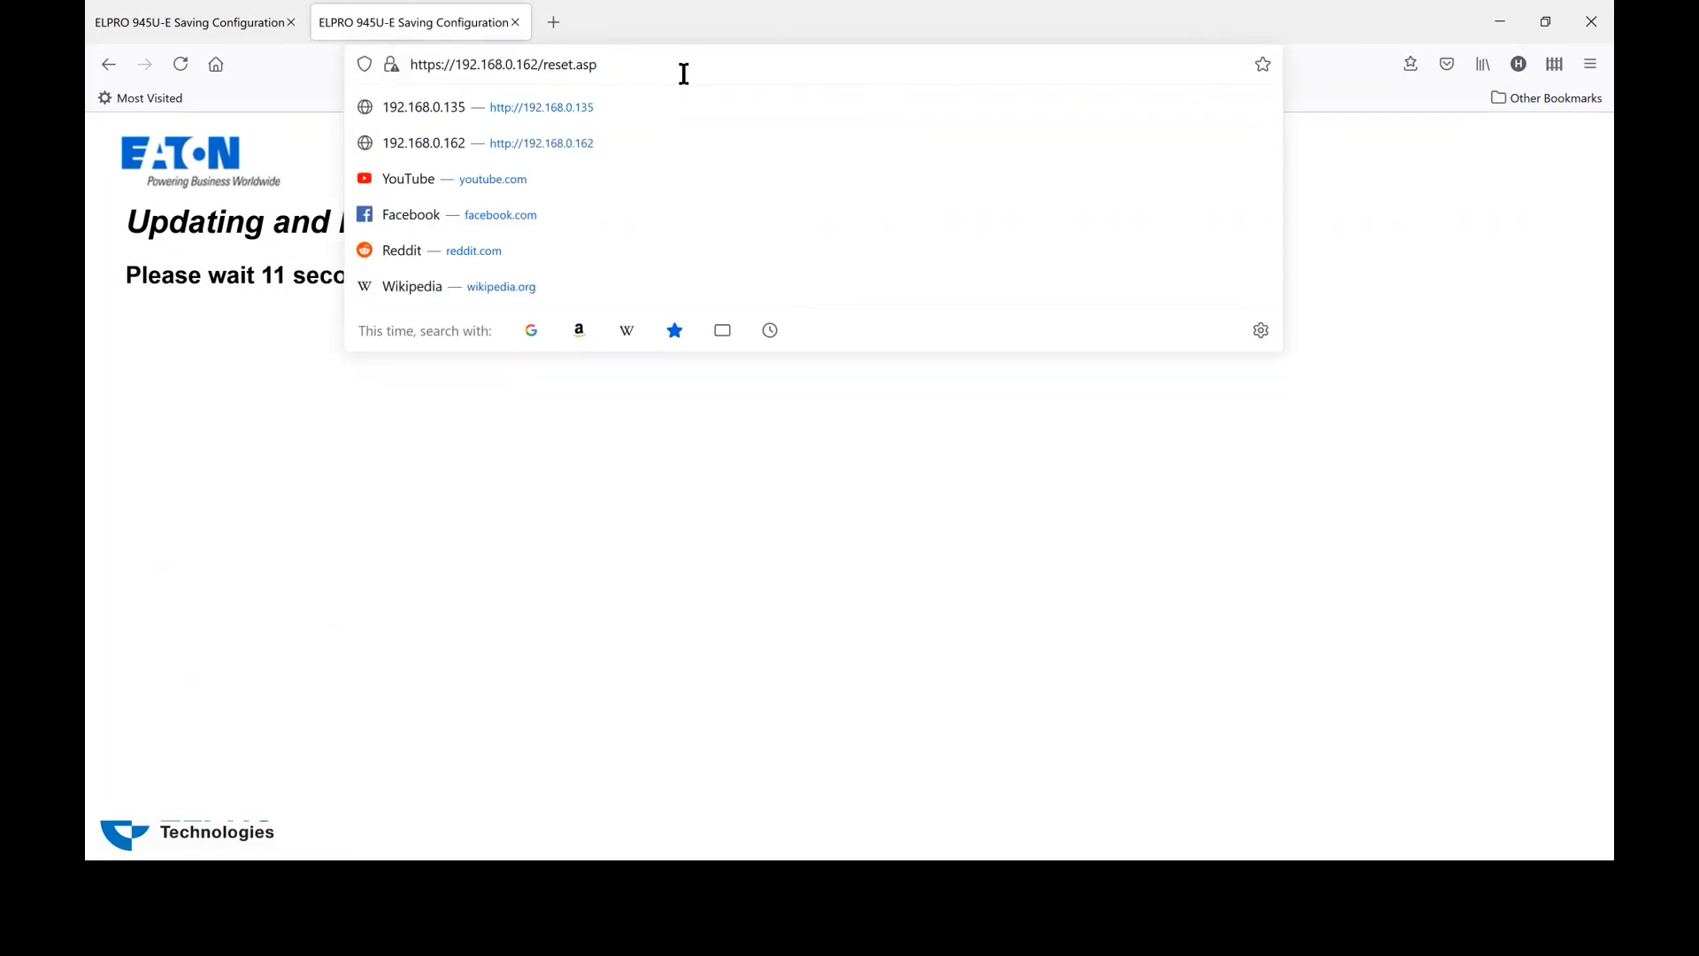
key("BackSpace")
key("BackSpace")
key("BackSpace")
key("BackSpace")
key("BackSpace")
key("BackSpace")
key("BackSpace")
key("BackSpace")
key("BackSpace")
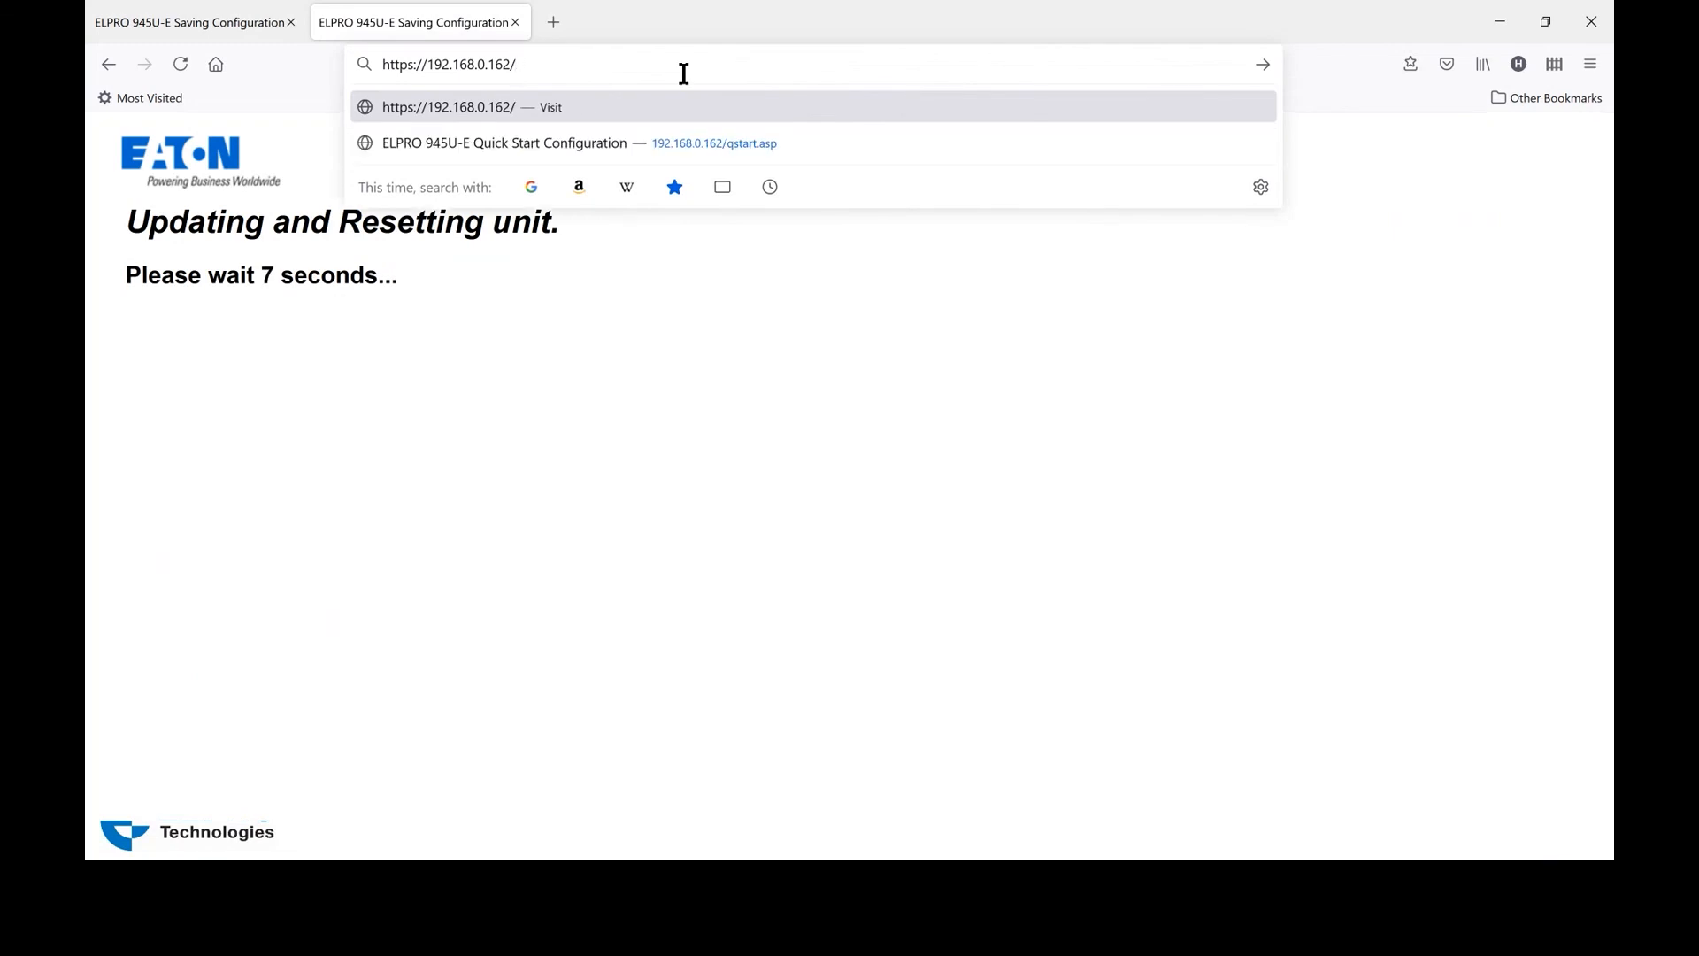
key("BackSpace")
key("Return")
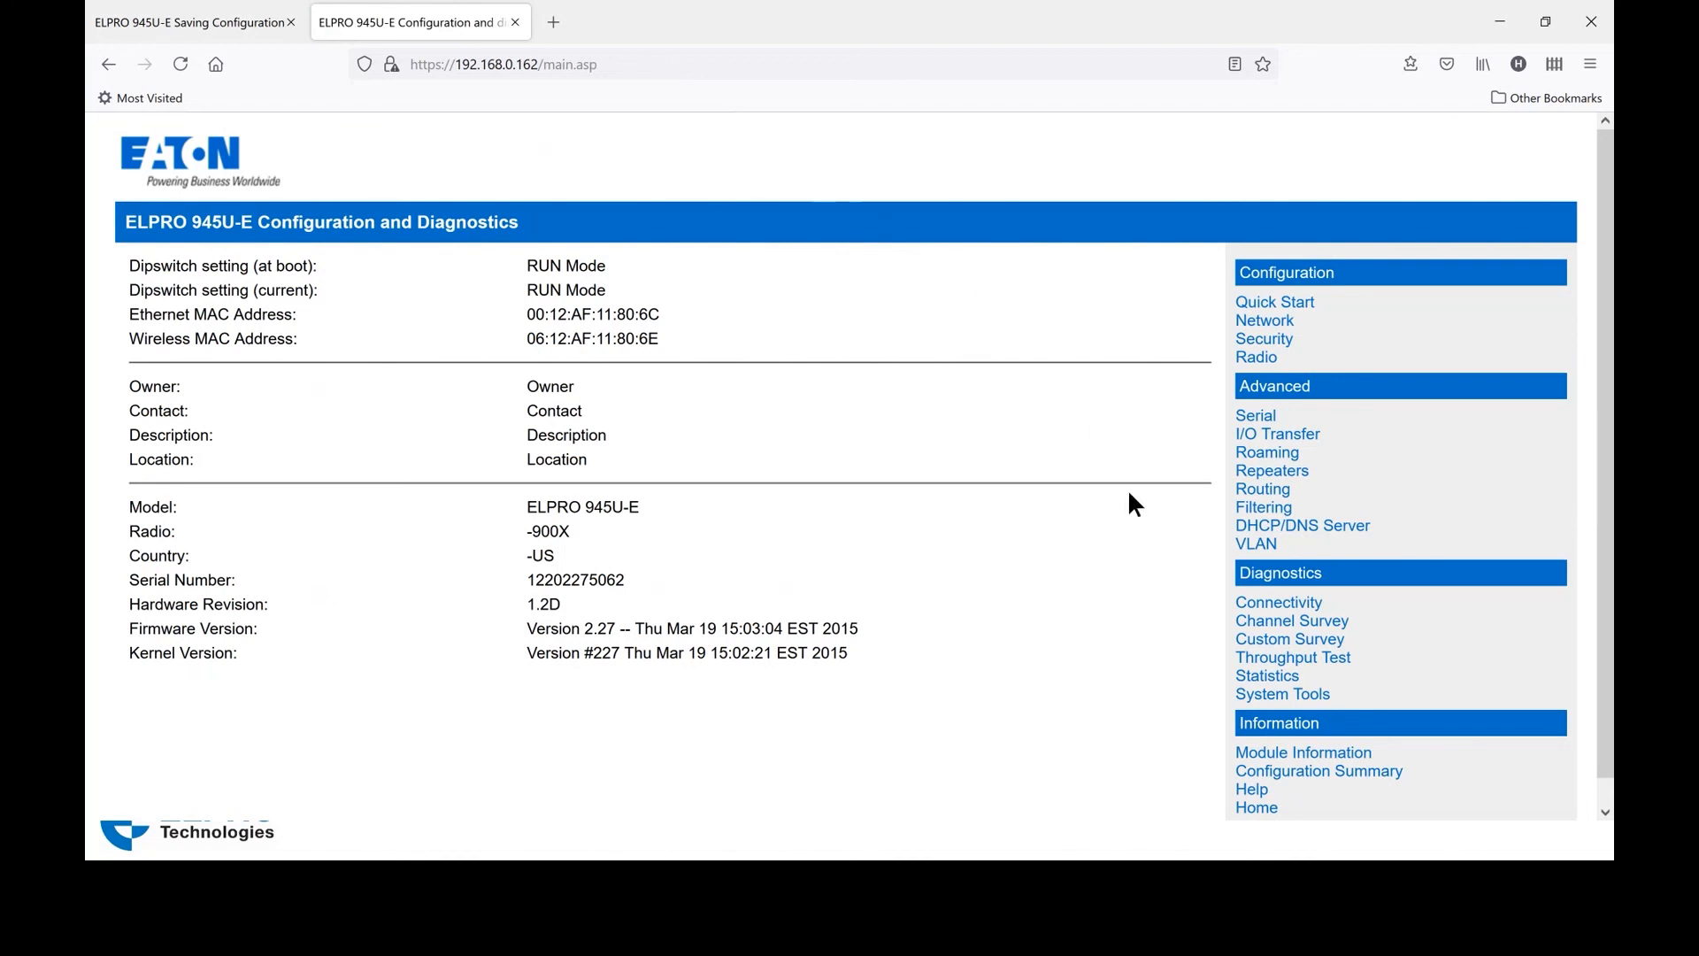
left_click(1247, 611)
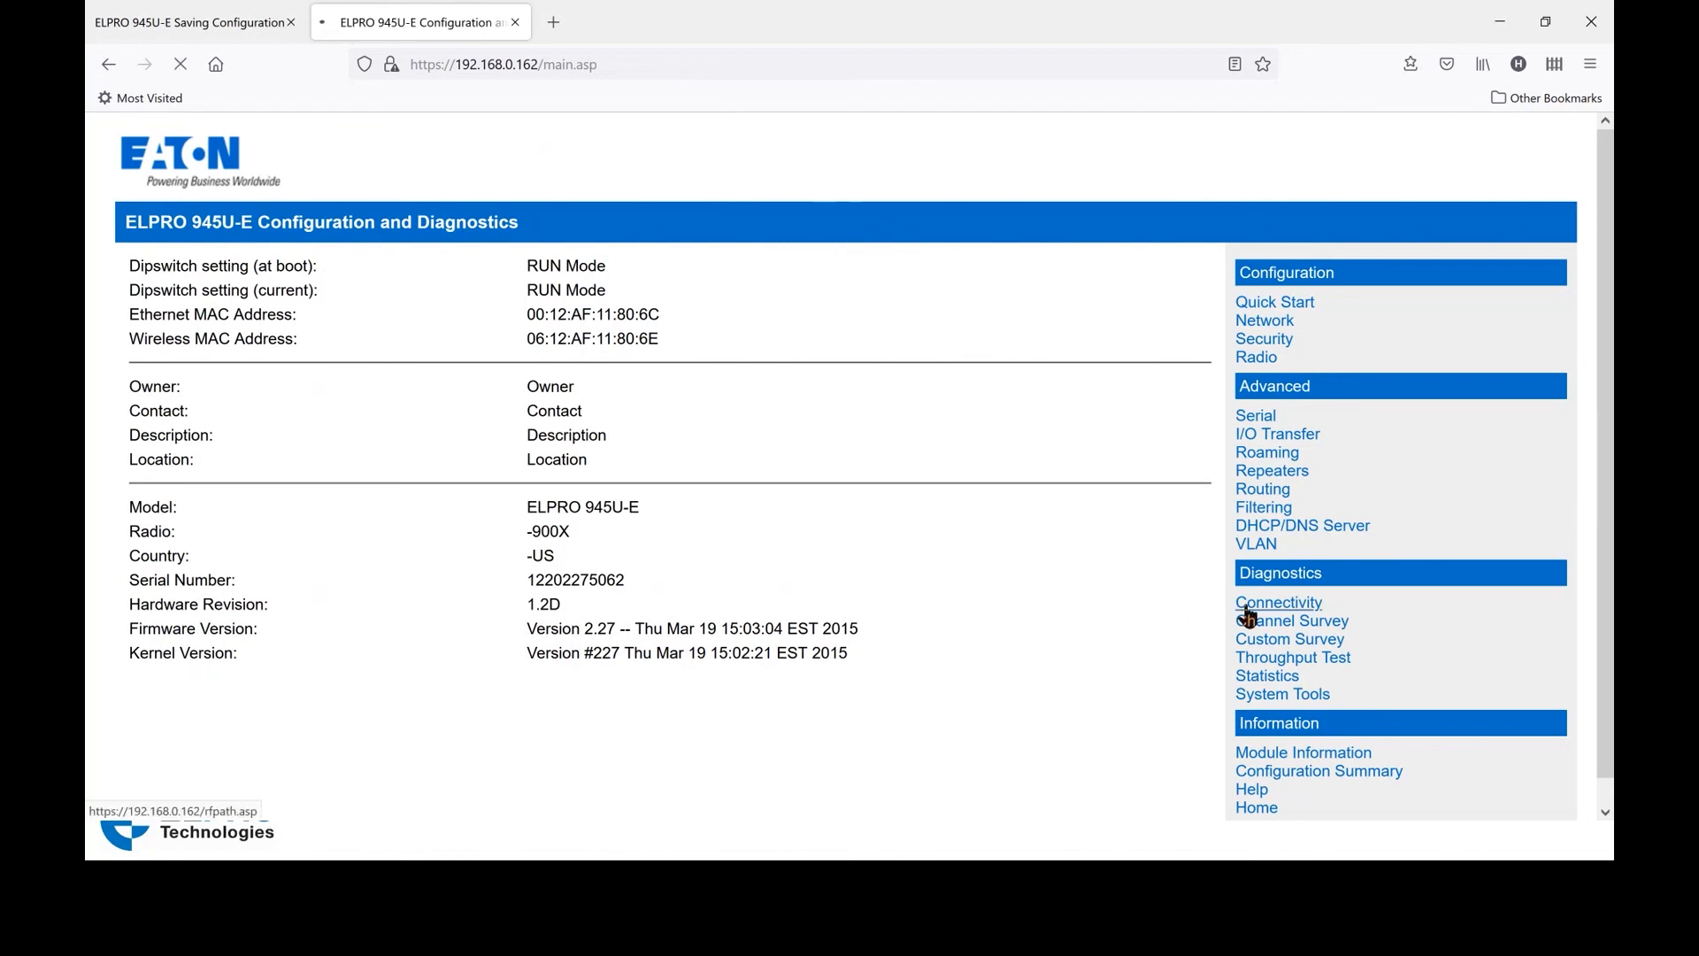